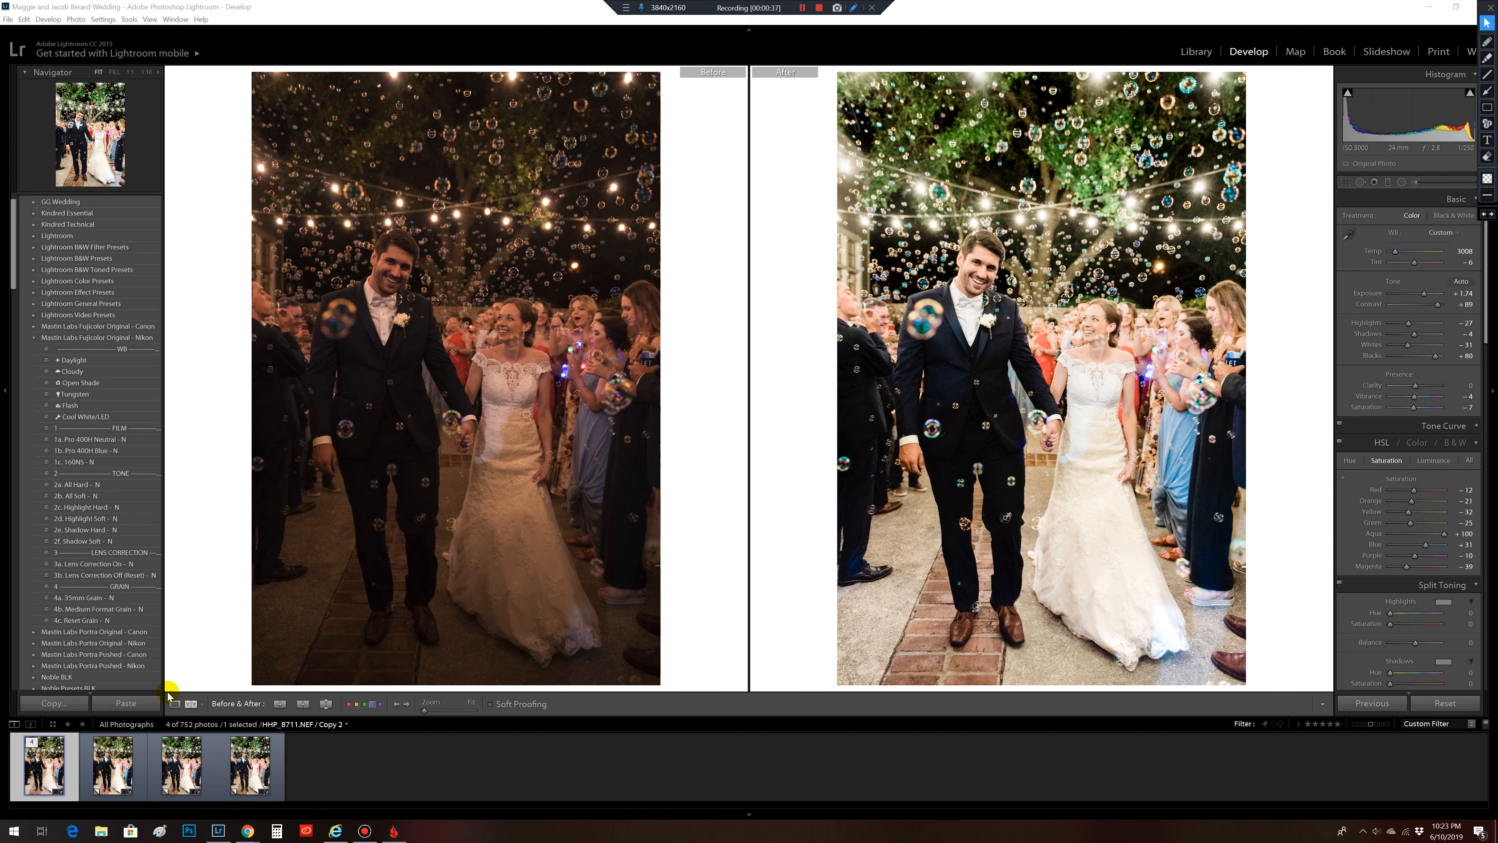
# Switch from the before/after comparison to the single-photo view and reset all of the photo's develop settings
pyautogui.click(175, 704)
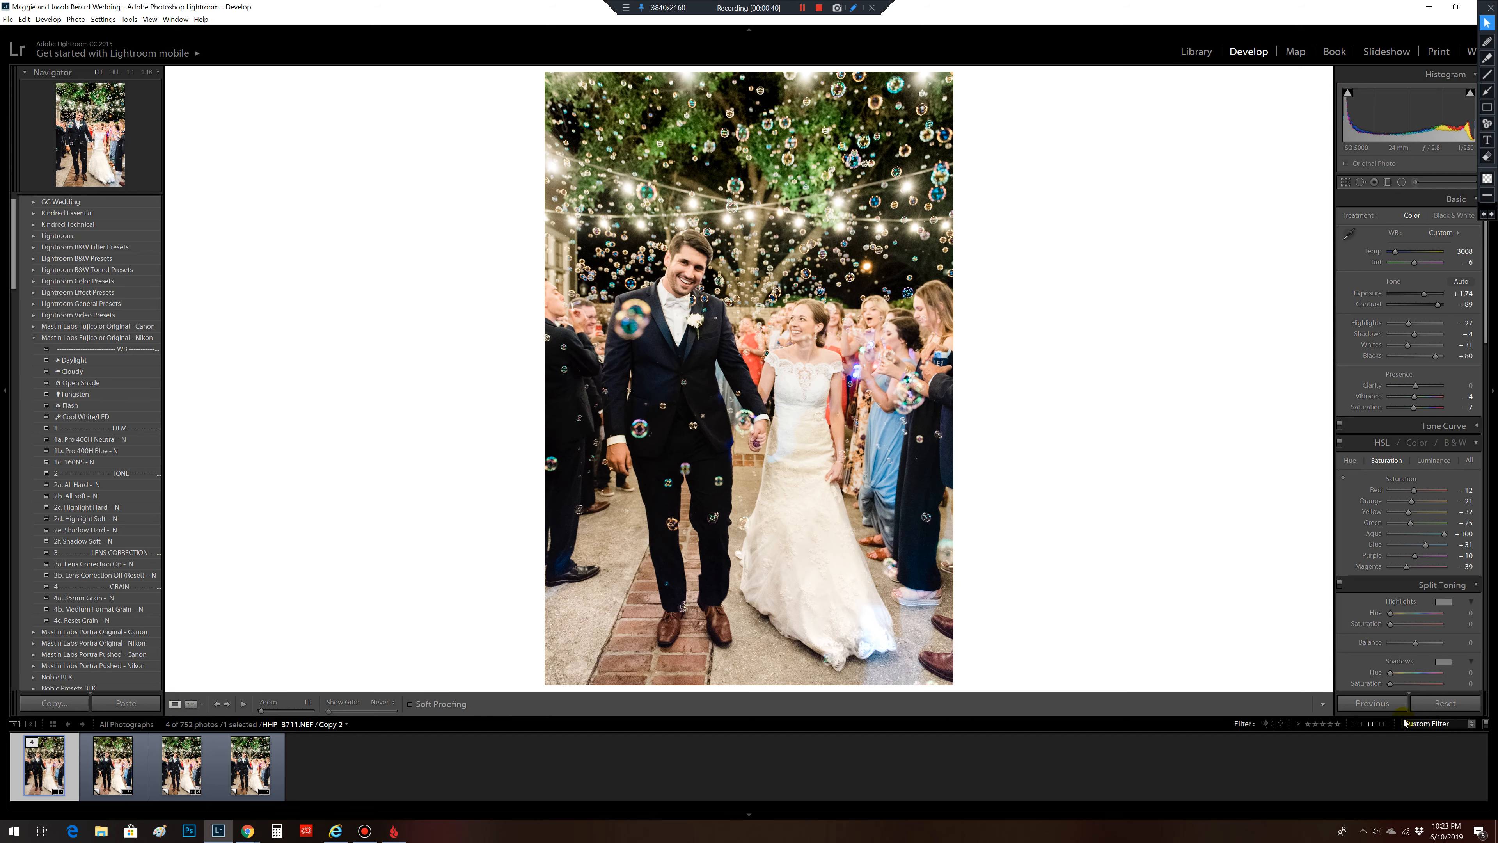
pyautogui.click(1430, 703)
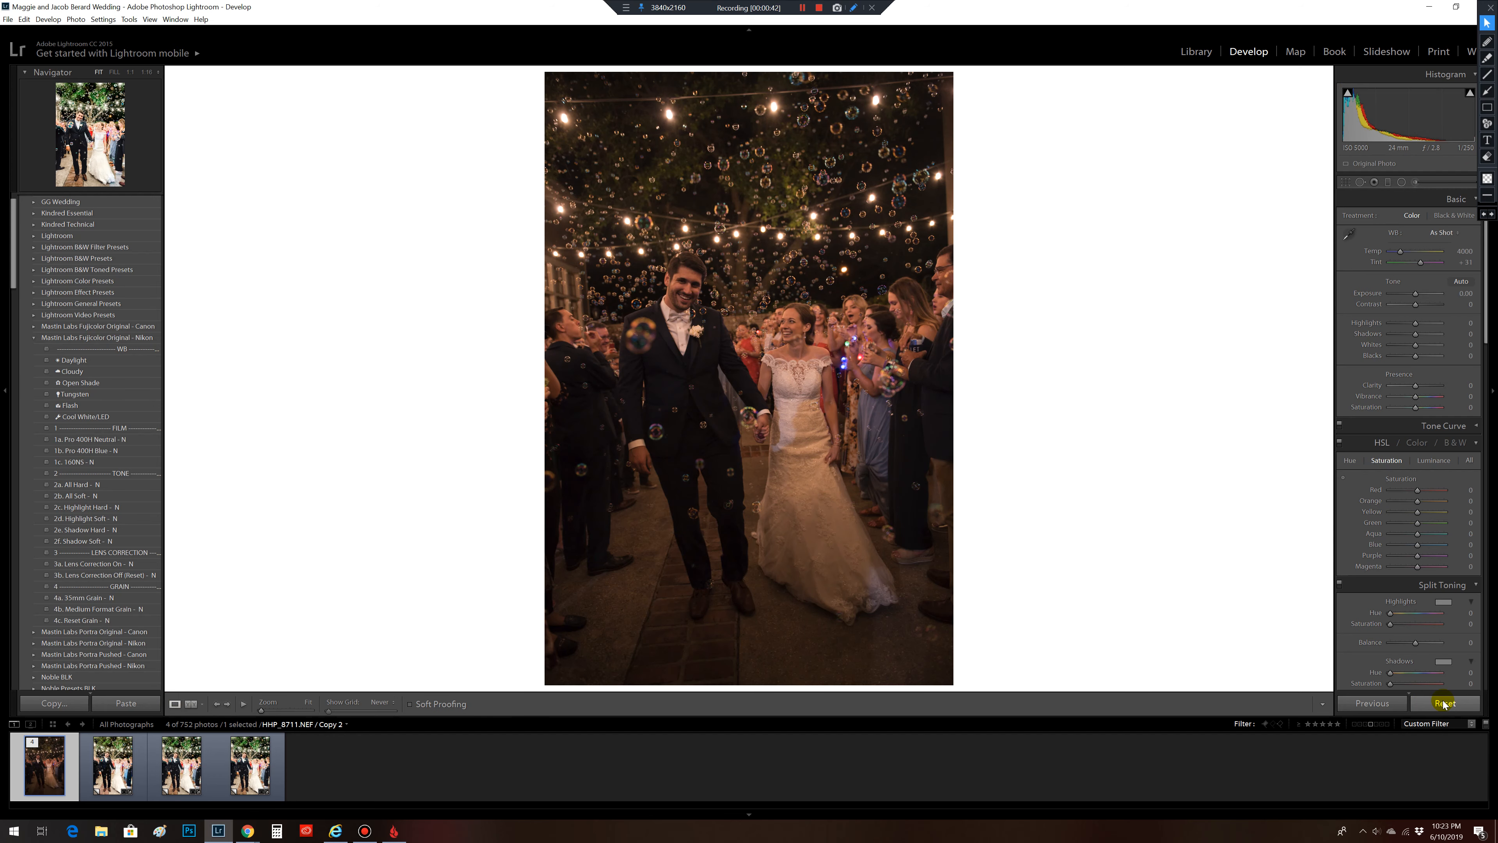
# Straighten the photo to an angle of about 5.60 and tighten the crop slightly around the couple
pyautogui.click(1346, 181)
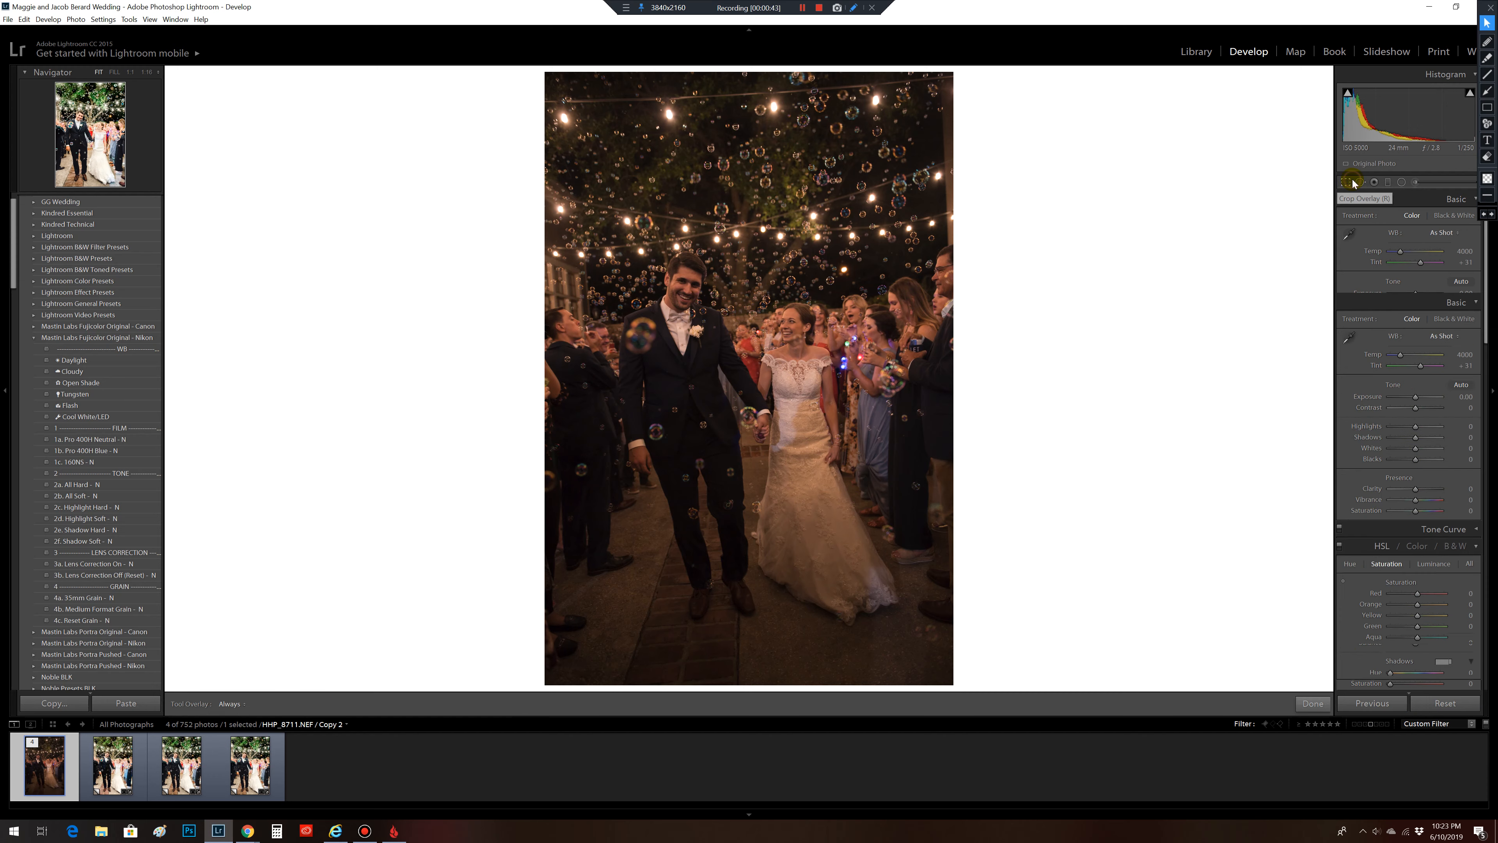
pyautogui.moveTo(728, 77); pyautogui.dragTo(753, 78)
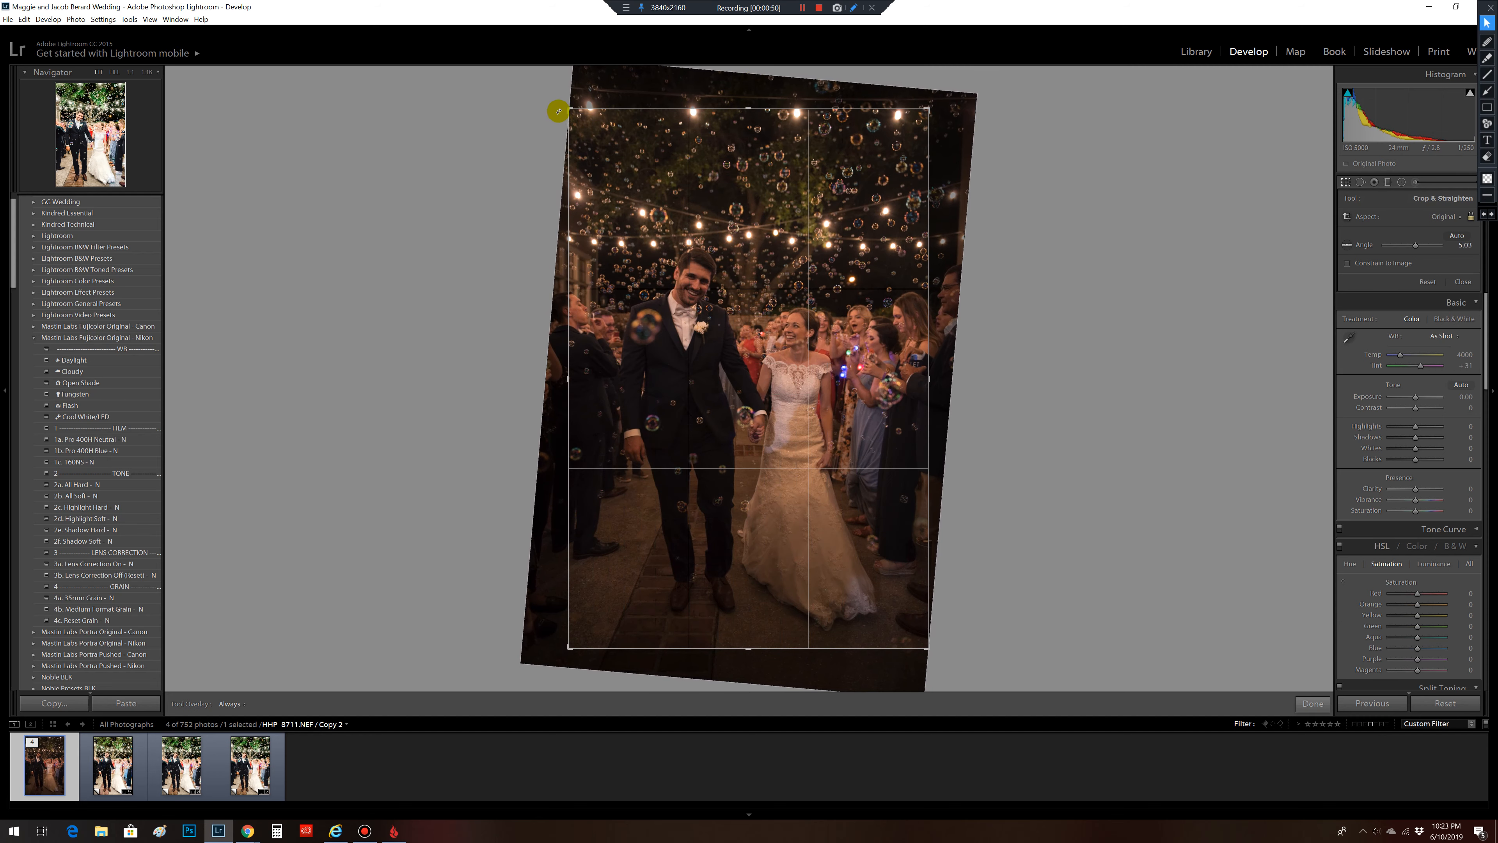
pyautogui.moveTo(567, 108); pyautogui.dragTo(571, 109)
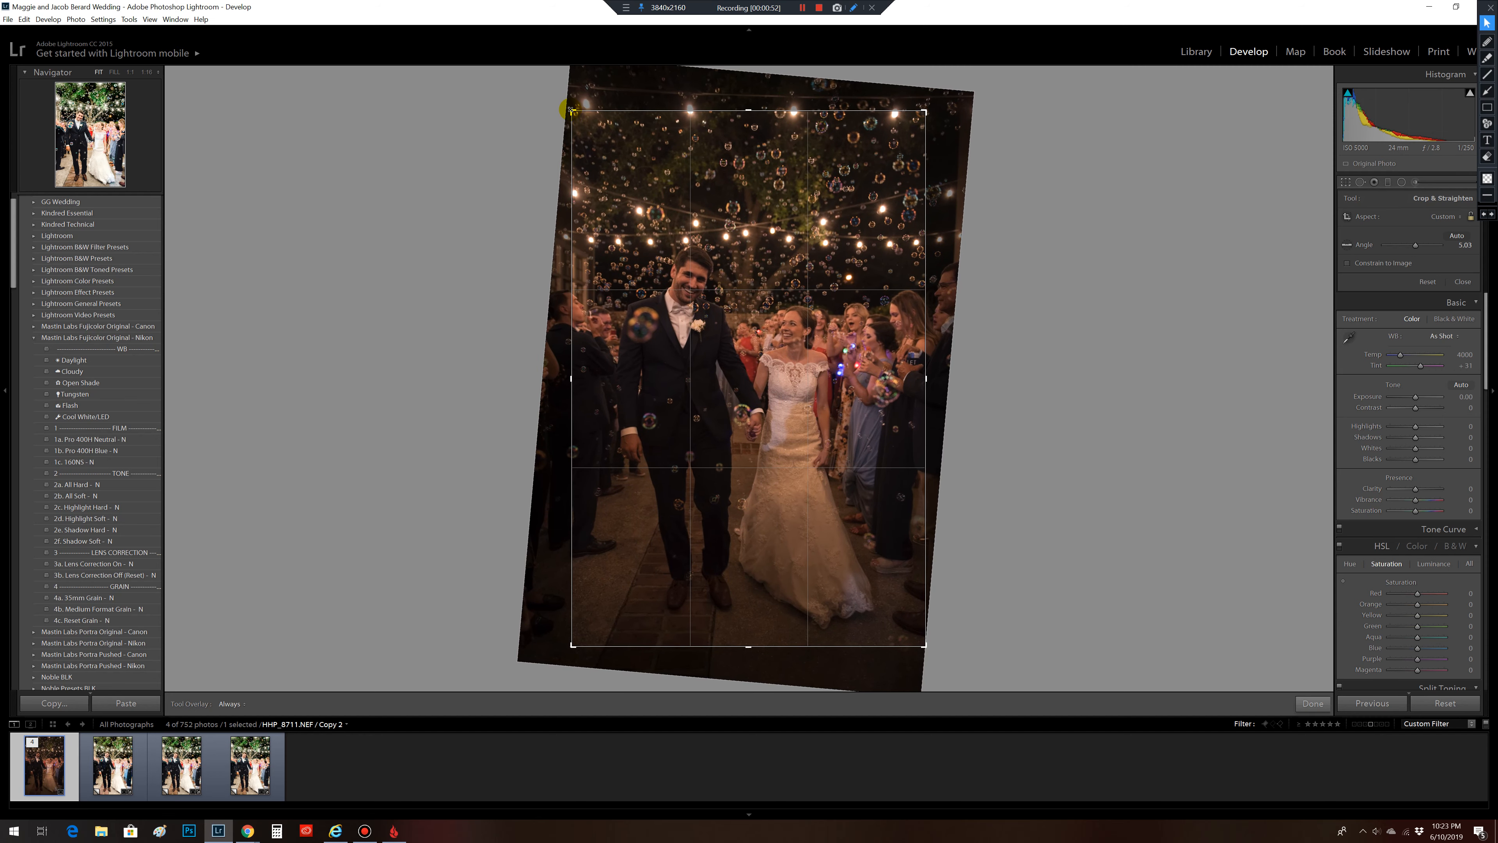
pyautogui.click(1311, 704)
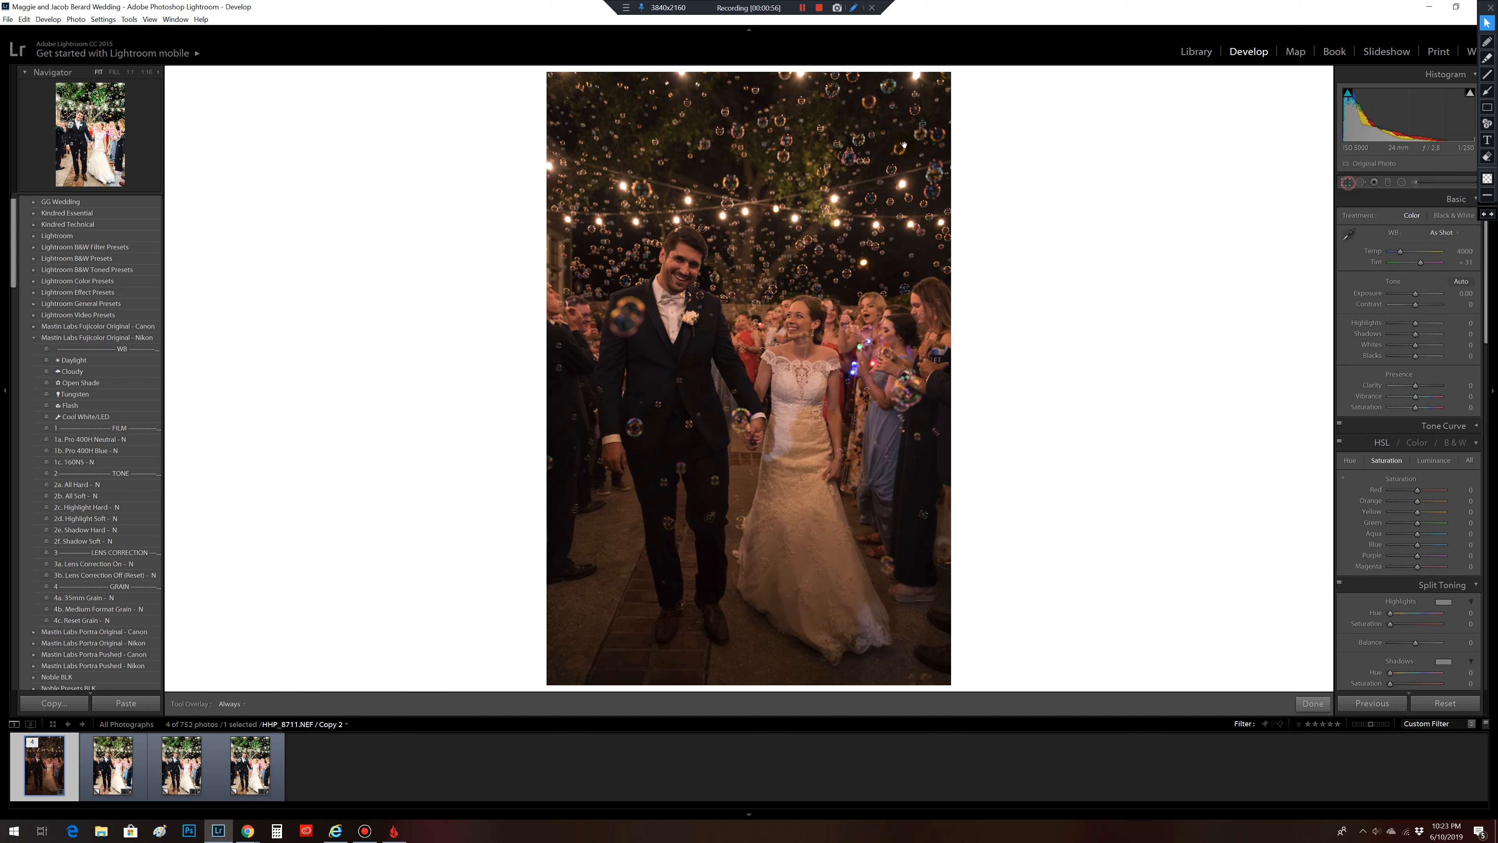
pyautogui.click(1346, 182)
pyautogui.moveTo(1138, 650); pyautogui.dragTo(1142, 656)
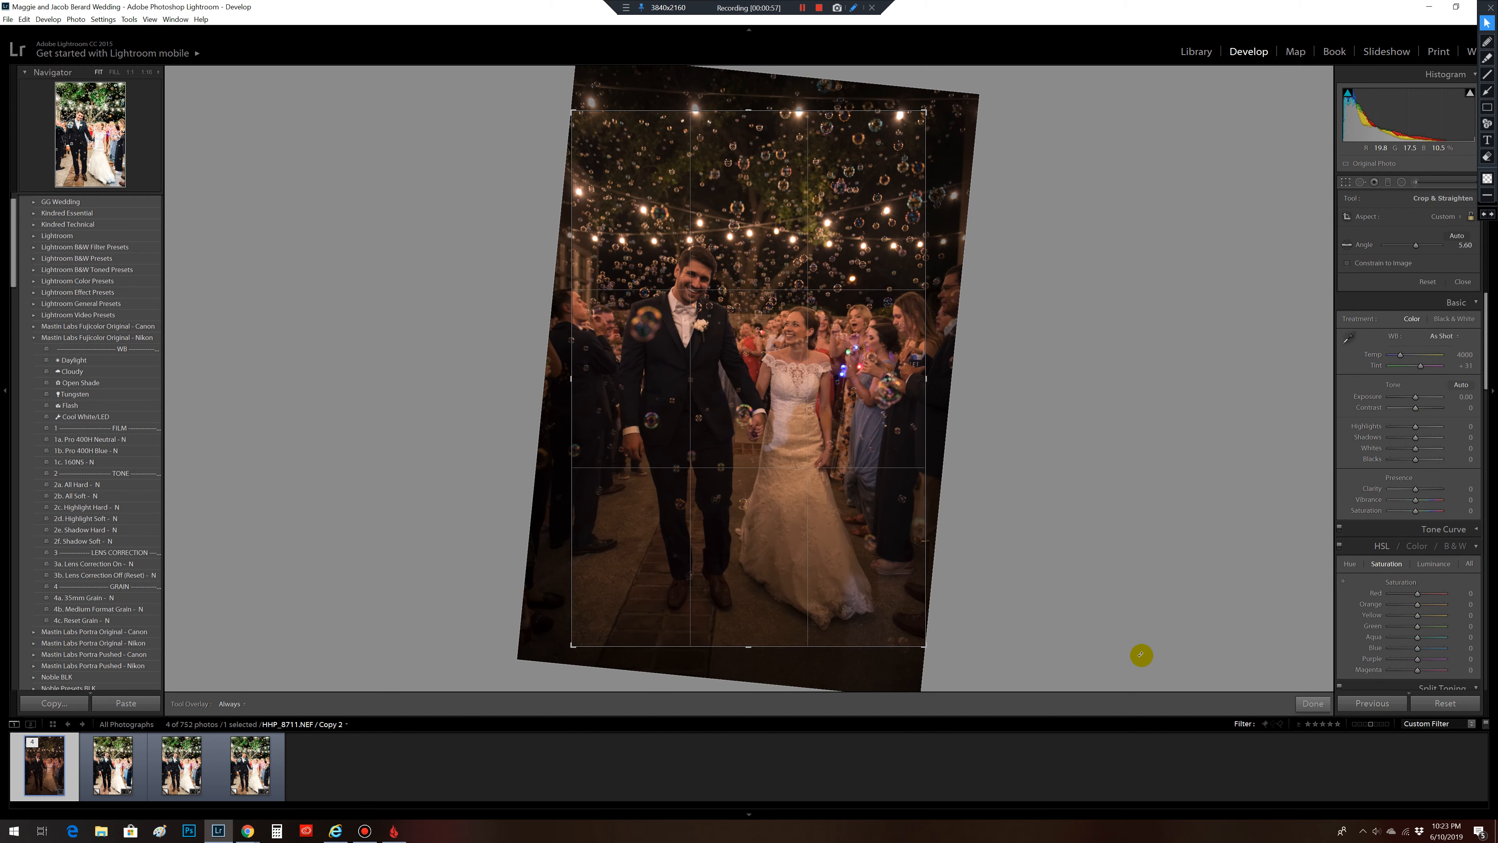
pyautogui.click(1310, 703)
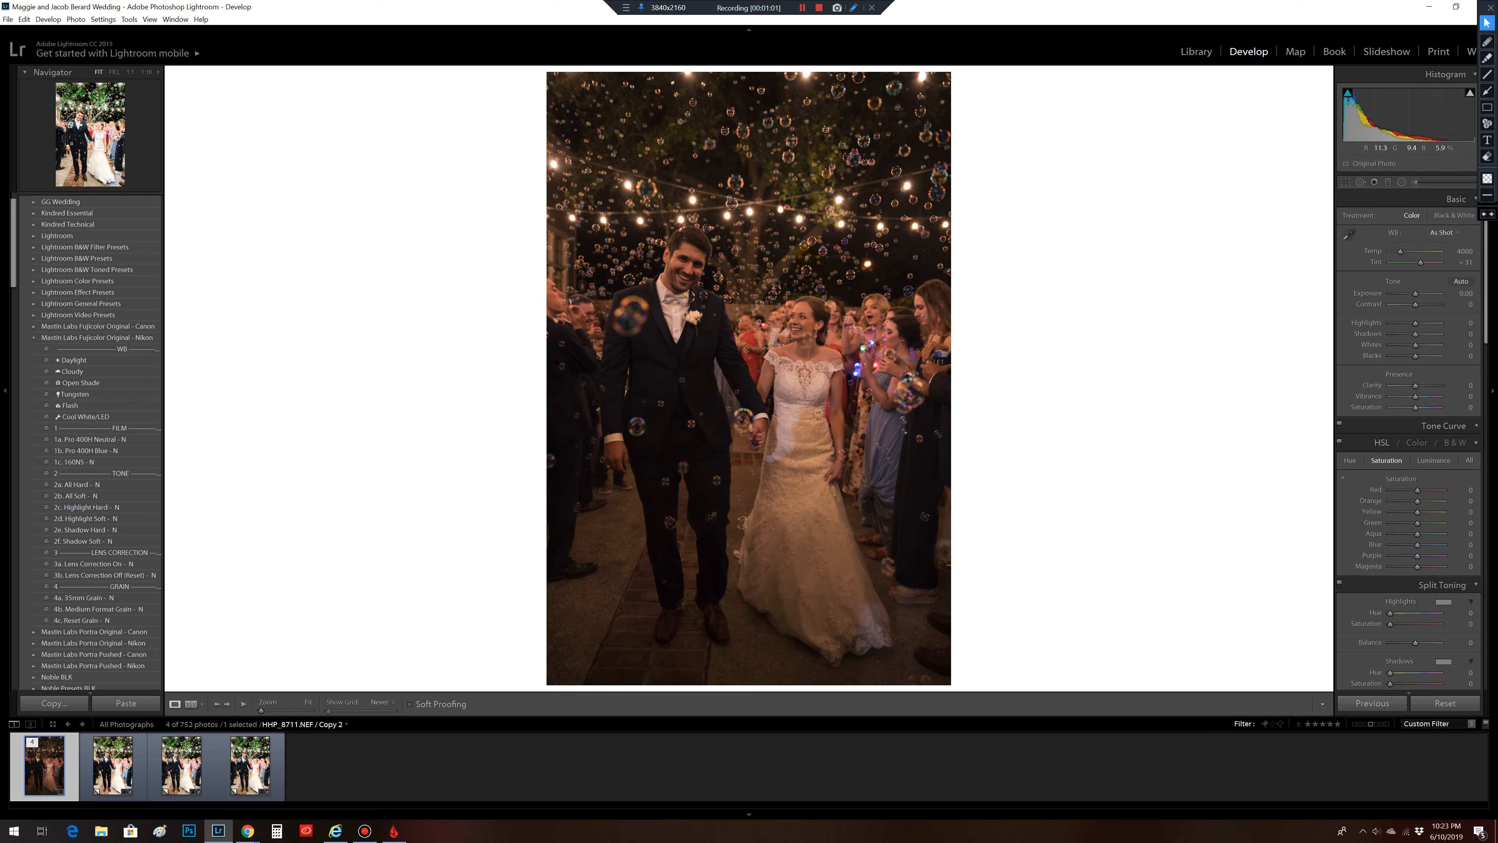
# Apply the Mastin Labs Fujicolor Nikon presets "1a. Pro 400H Neutral - N" and "2a. All Hard - N"
pyautogui.click(97, 440)
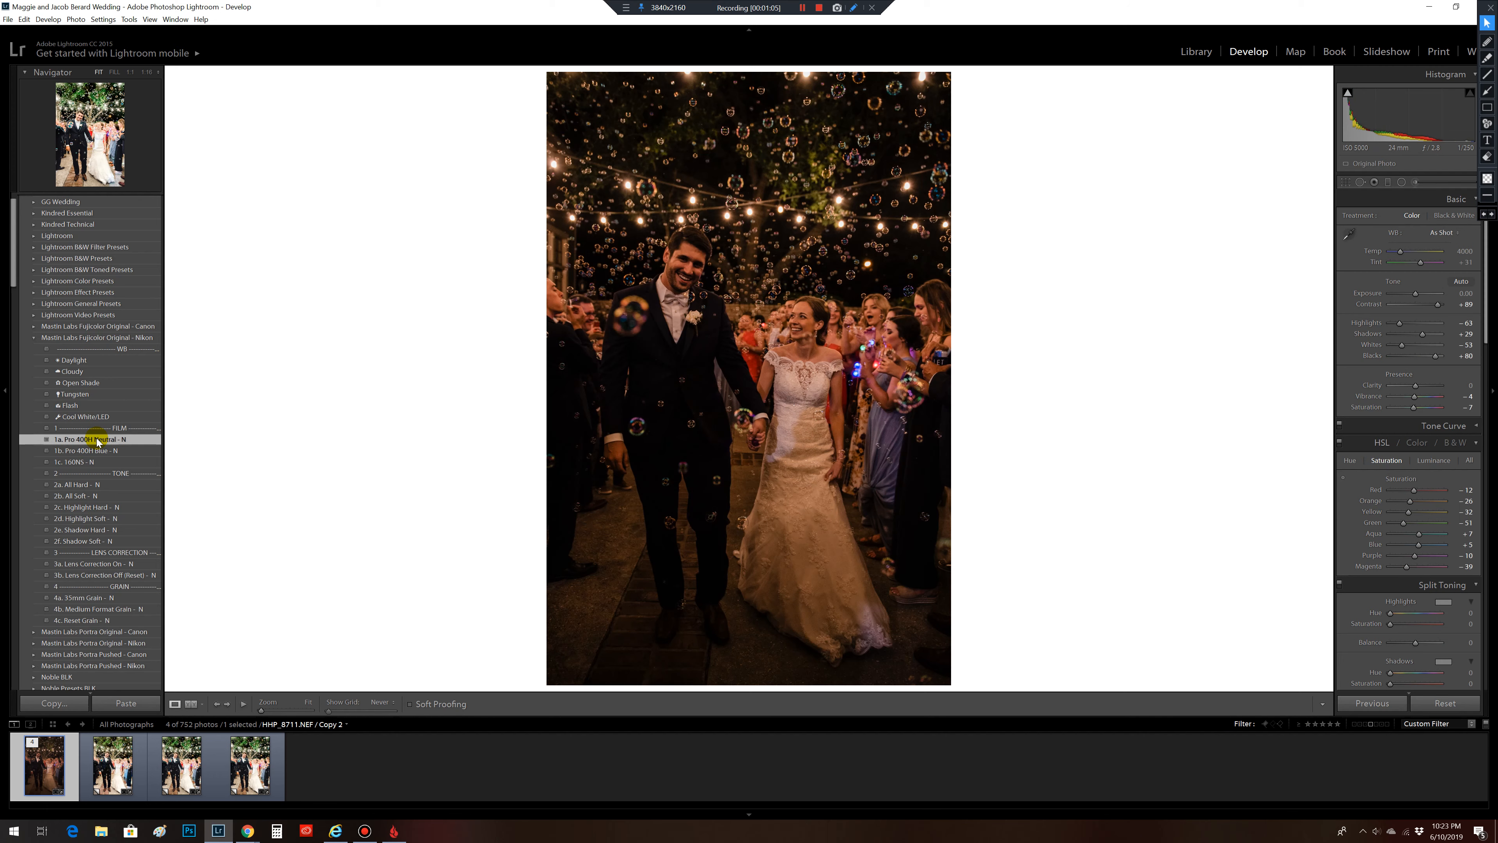
pyautogui.click(113, 485)
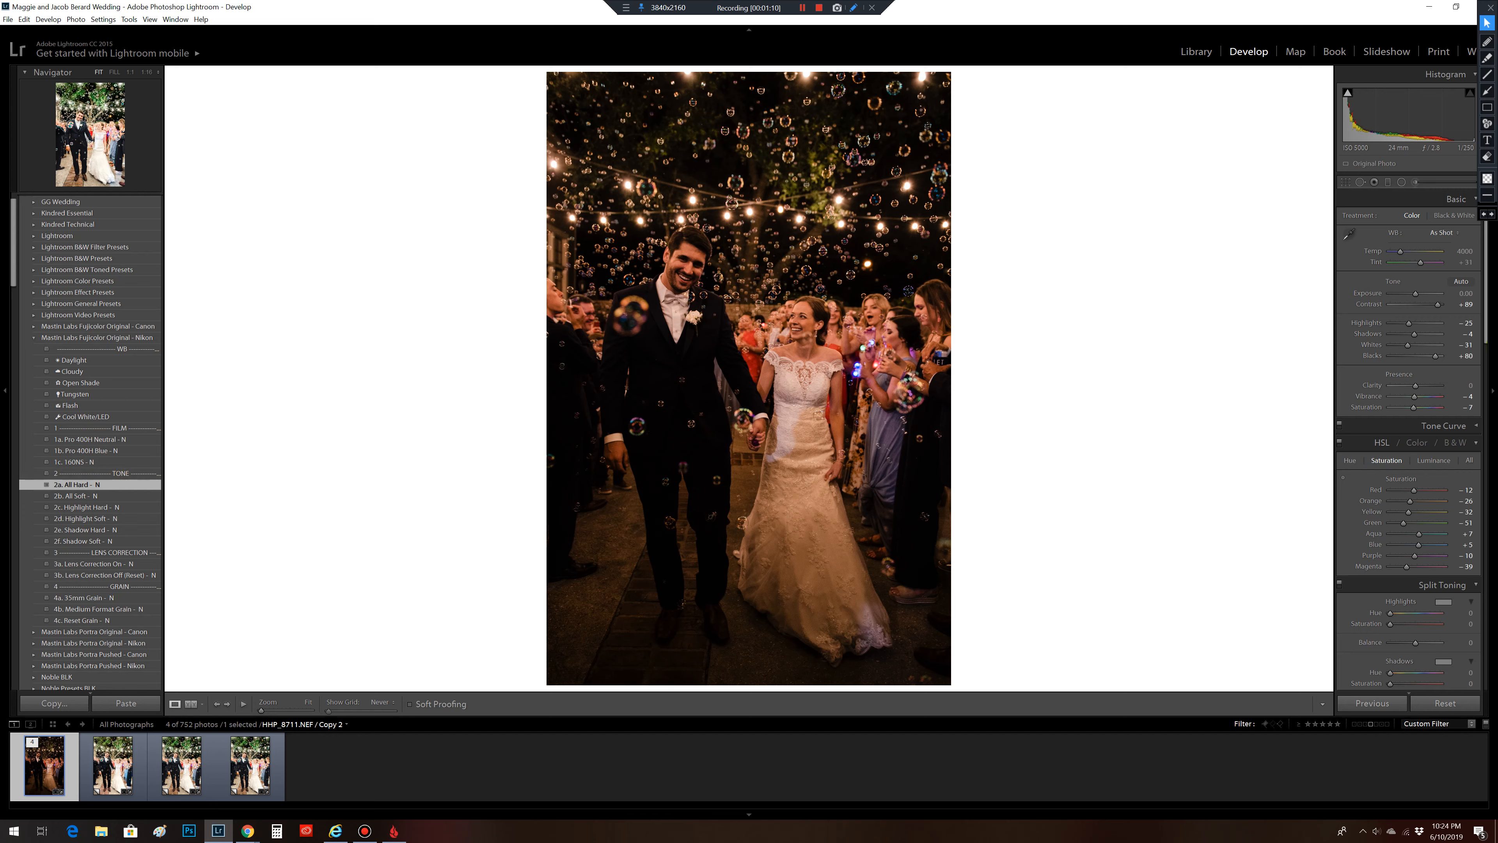
# Set the photo's Exposure to +1.90, Temp to 3008, Tint to -6 and Highlights to -30
pyautogui.moveTo(1415, 293)
pyautogui.mouseDown()
pyautogui.moveTo(1424, 303)
pyautogui.moveTo(1421, 284)
pyautogui.mouseUp()
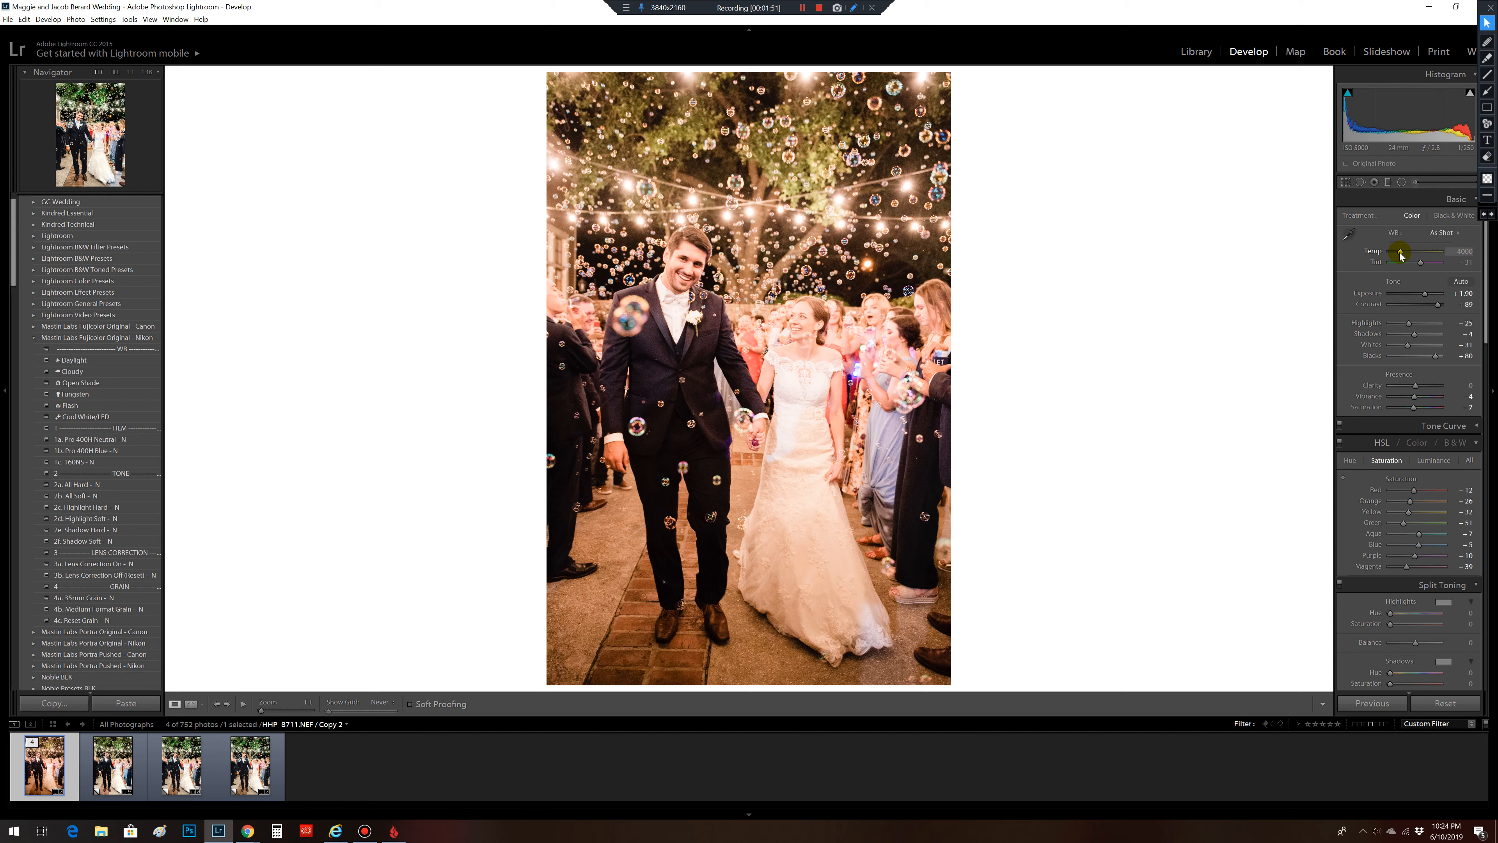
pyautogui.moveTo(1400, 254); pyautogui.dragTo(1395, 256)
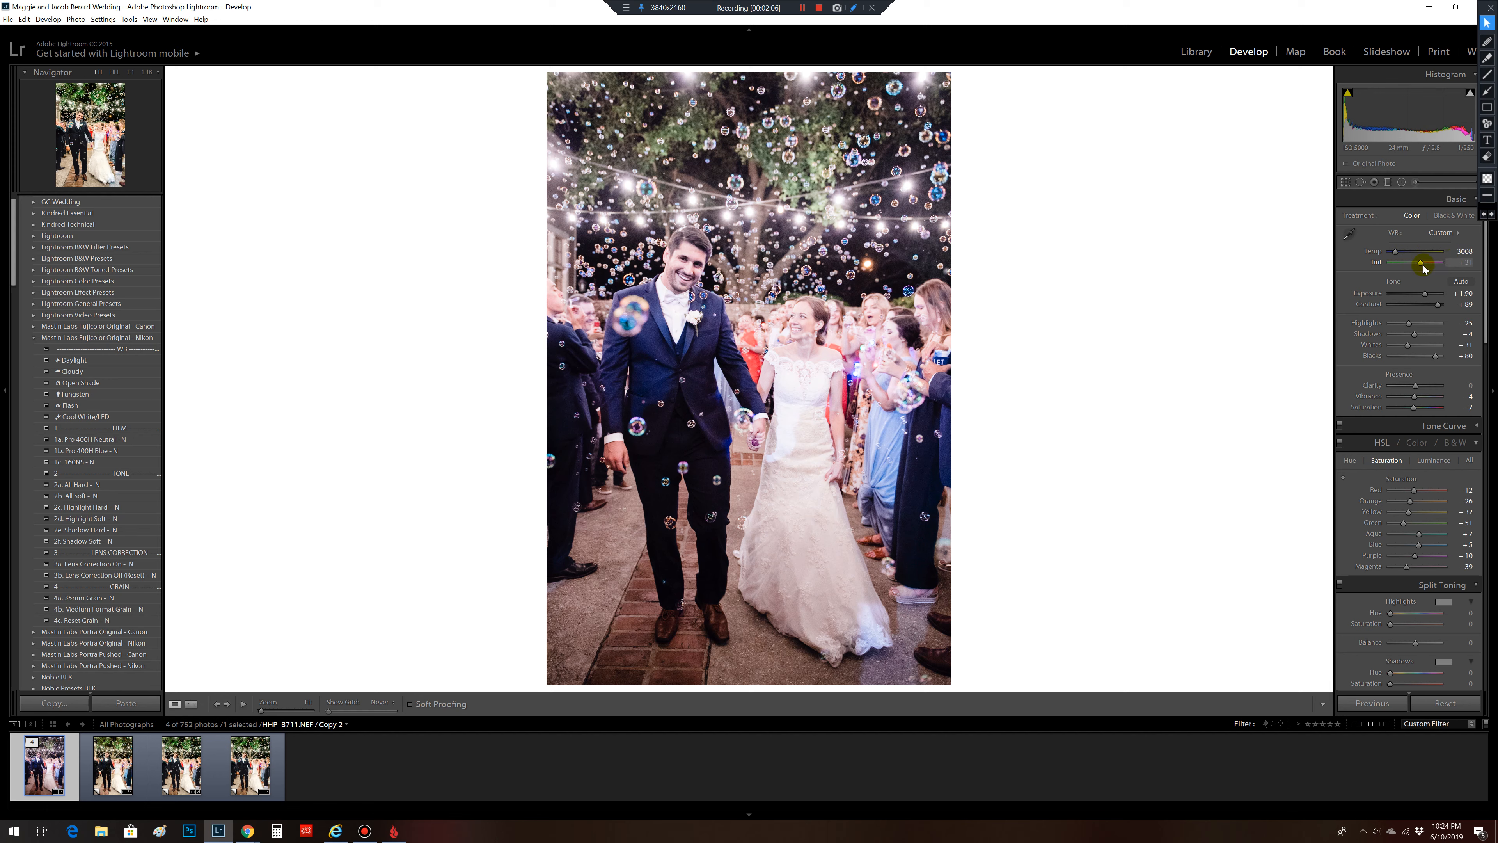
pyautogui.moveTo(1423, 267); pyautogui.dragTo(1415, 266)
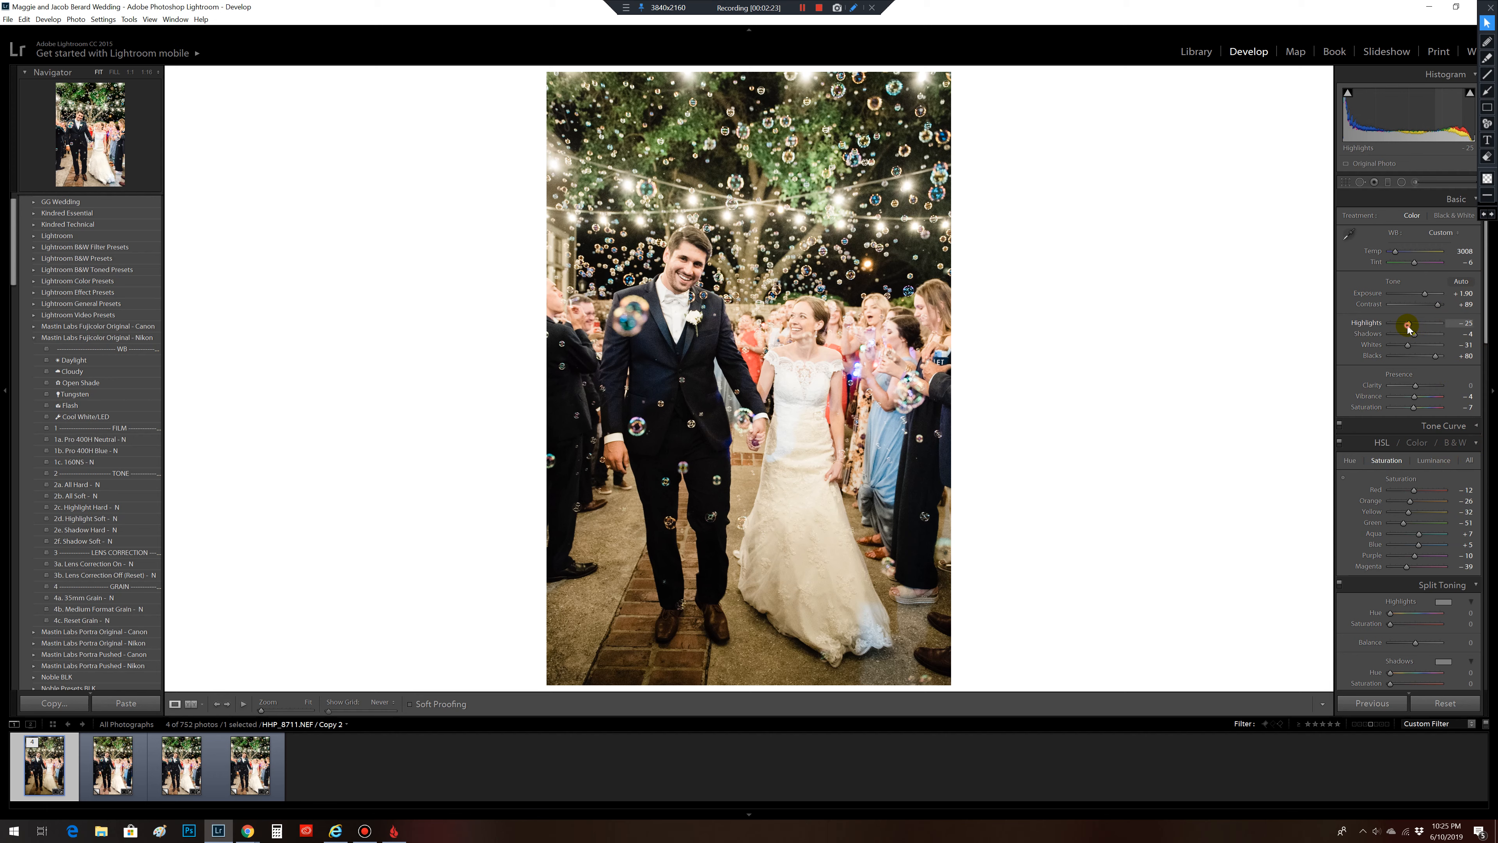
pyautogui.moveTo(1408, 326); pyautogui.dragTo(1407, 325)
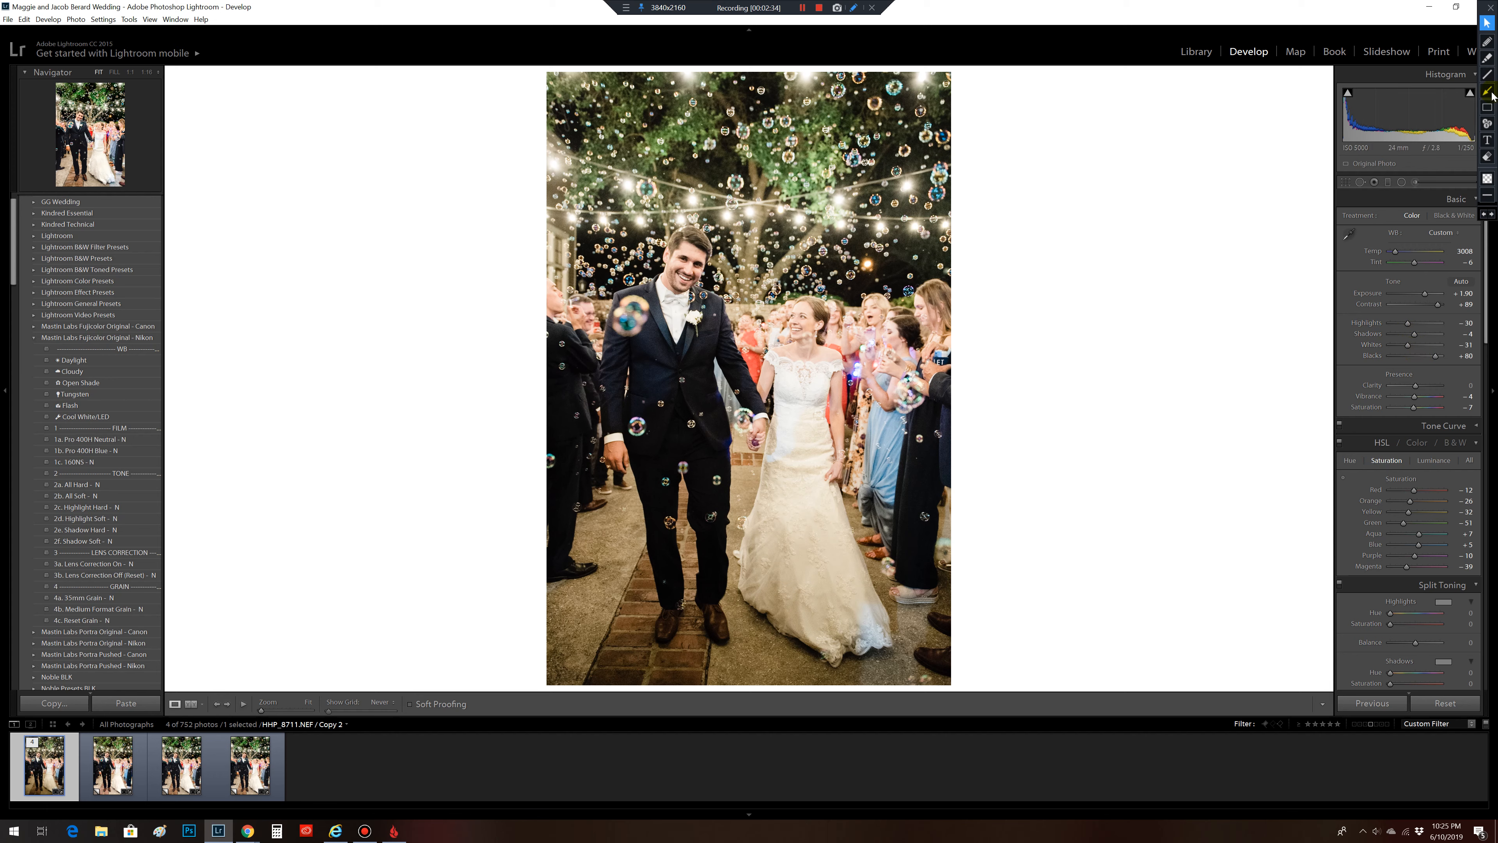
pyautogui.click(1486, 108)
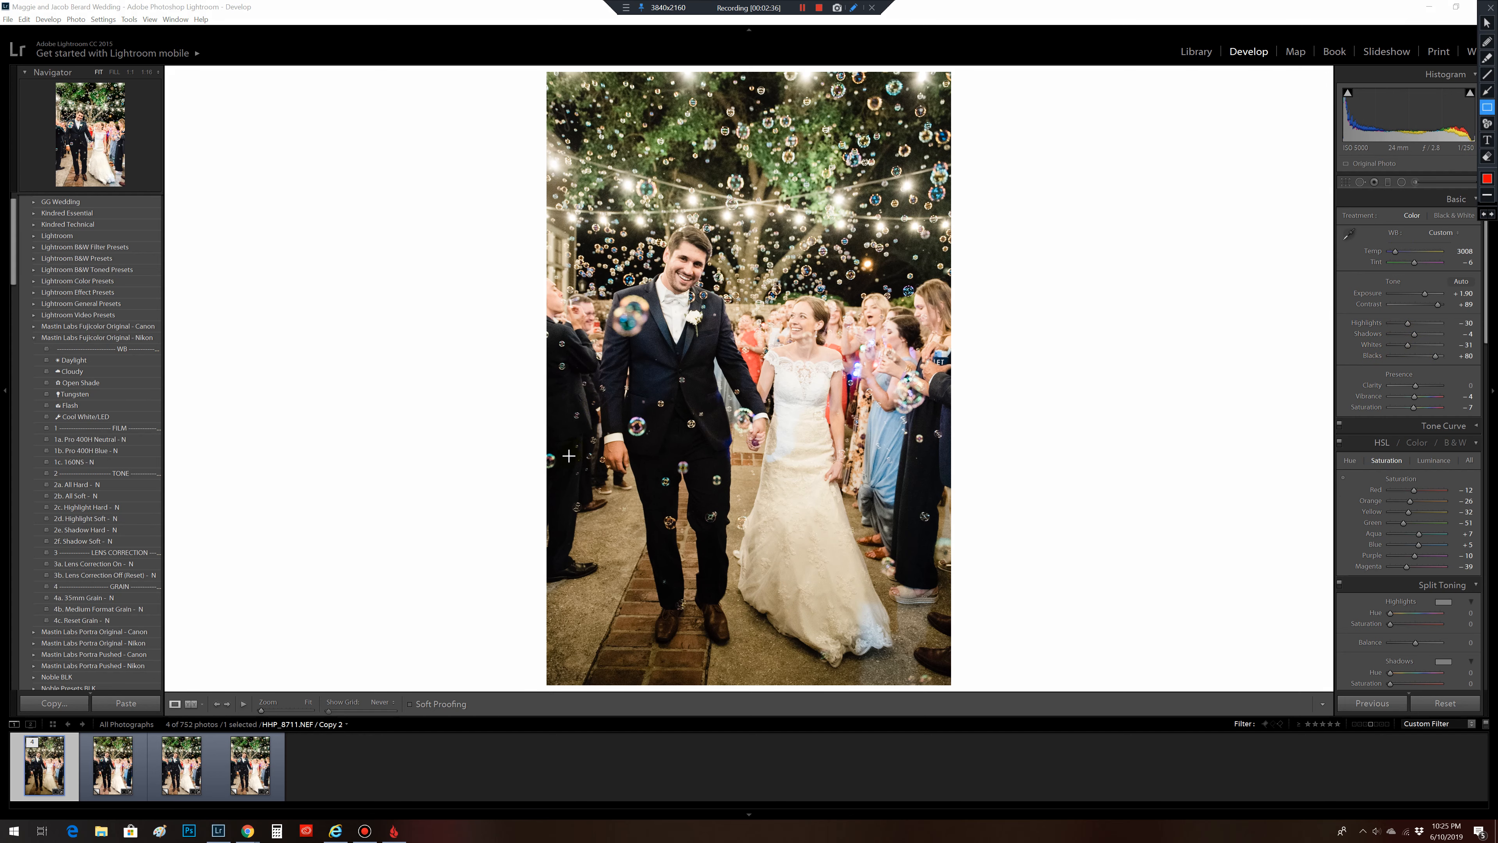
pyautogui.moveTo(533, 444); pyautogui.dragTo(902, 597)
pyautogui.moveTo(969, 648); pyautogui.dragTo(1032, 708)
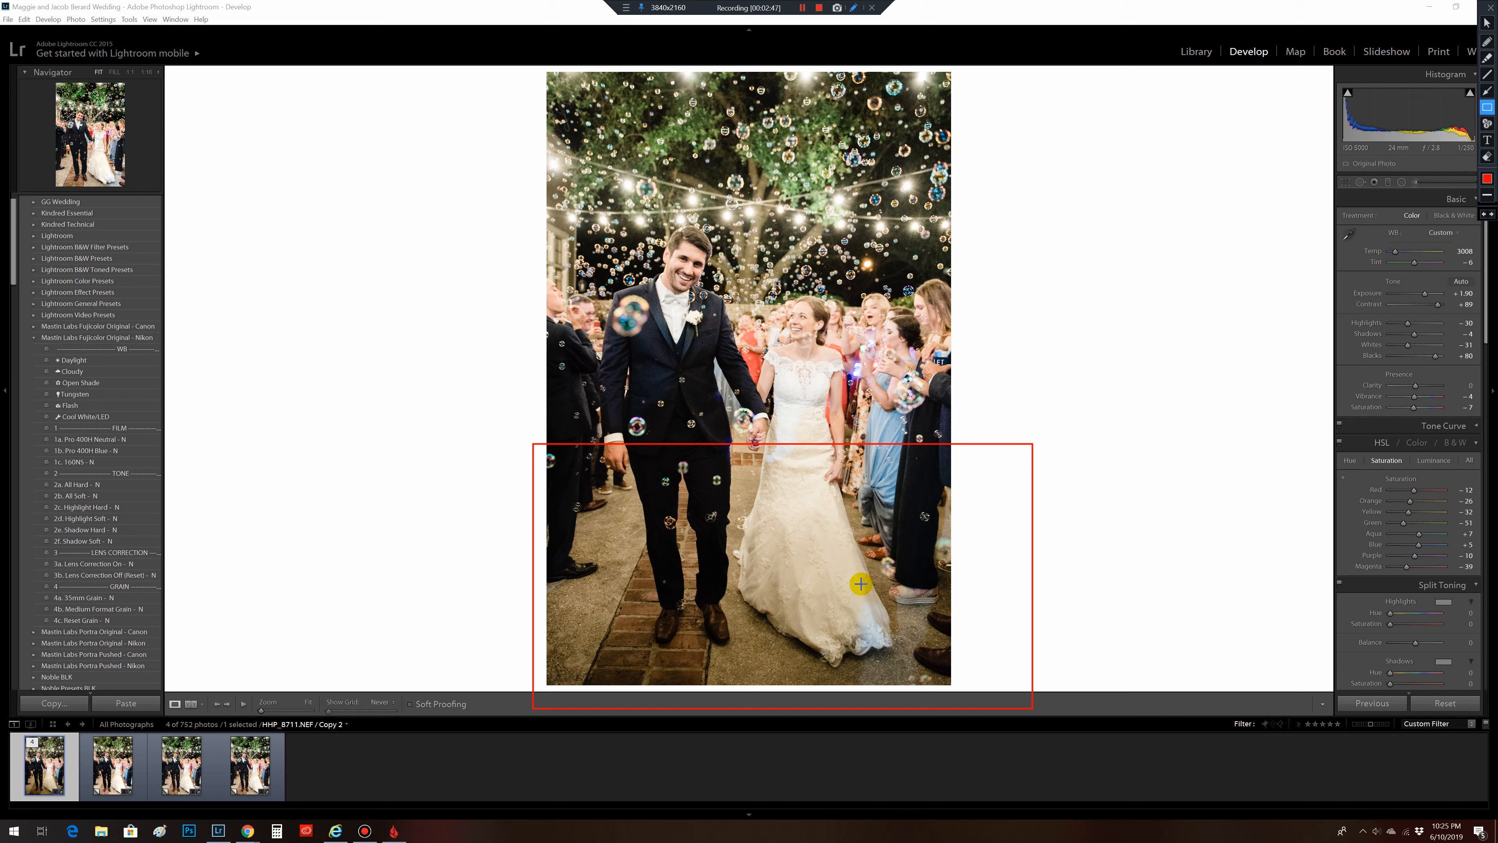
pyautogui.click(1486, 158)
pyautogui.moveTo(1135, 702); pyautogui.dragTo(1182, 756)
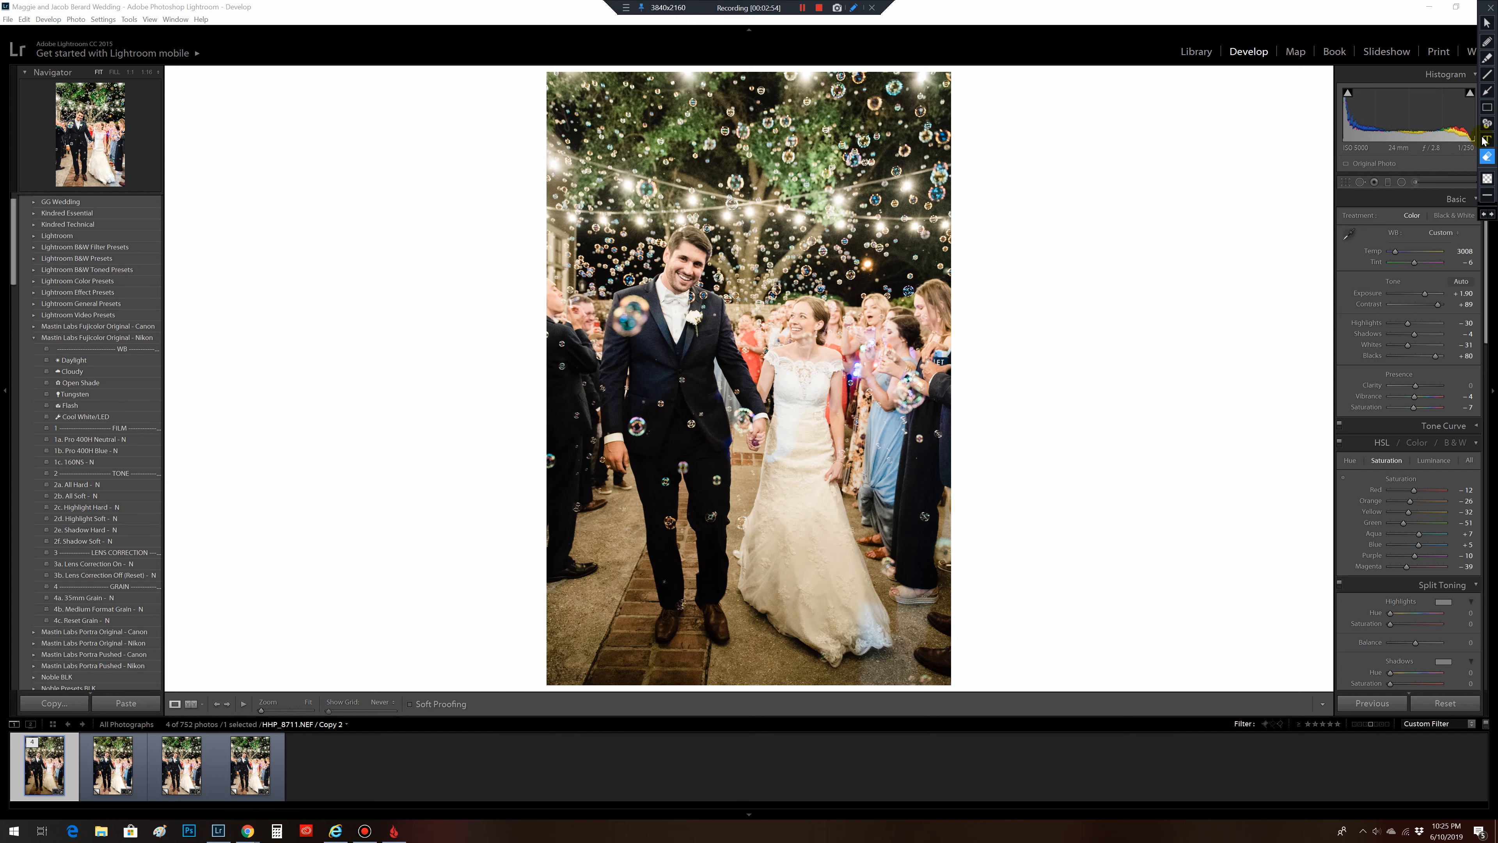
pyautogui.click(1486, 22)
# Add a graduated filter rising from the ground and center its transition at about the couple's knees
pyautogui.click(1389, 184)
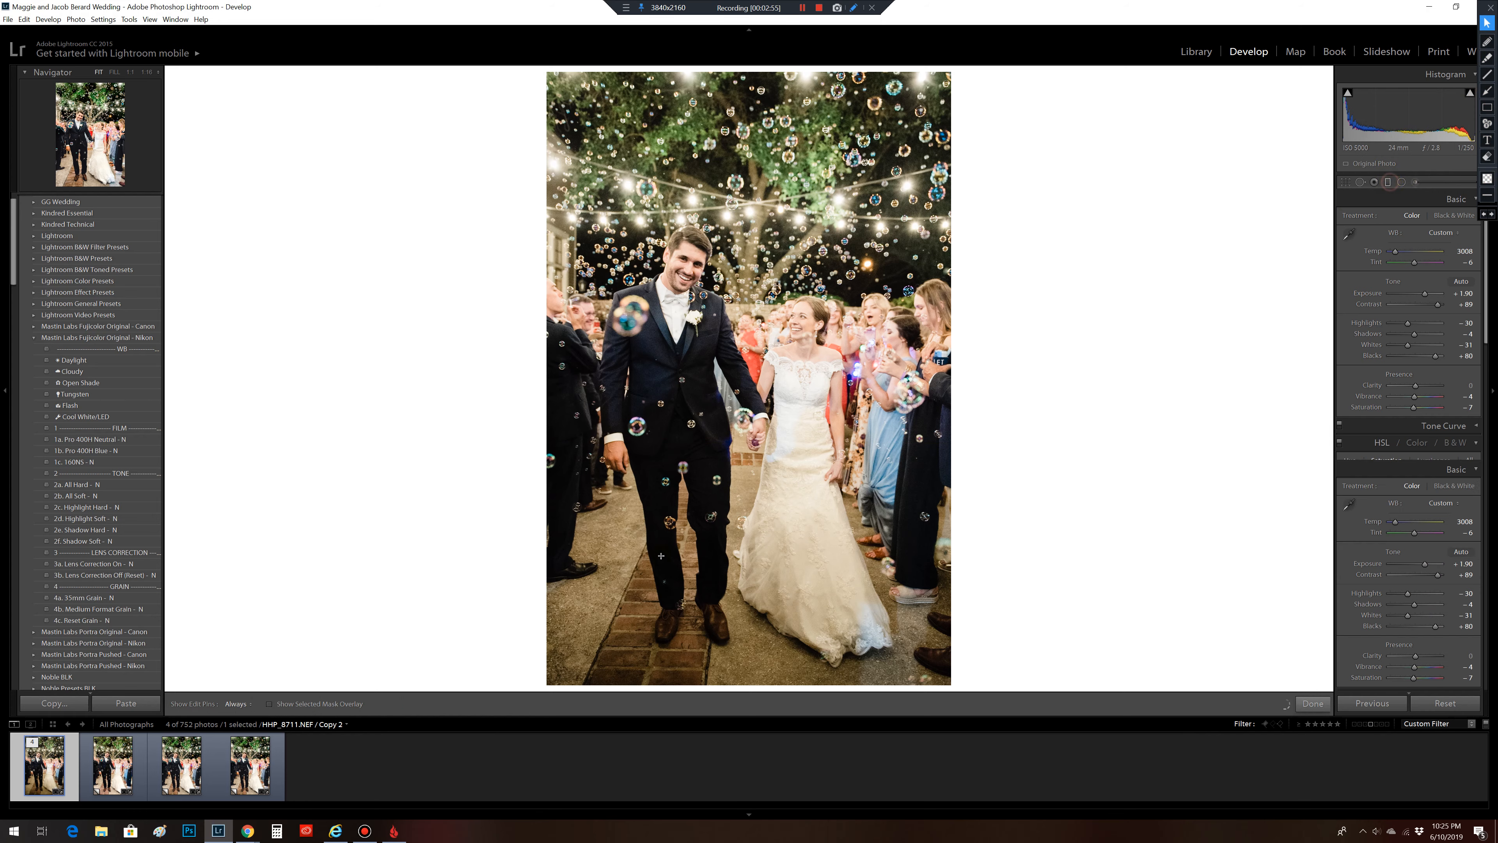
pyautogui.moveTo(524, 465); pyautogui.dragTo(531, 134)
pyautogui.moveTo(528, 301); pyautogui.dragTo(754, 487)
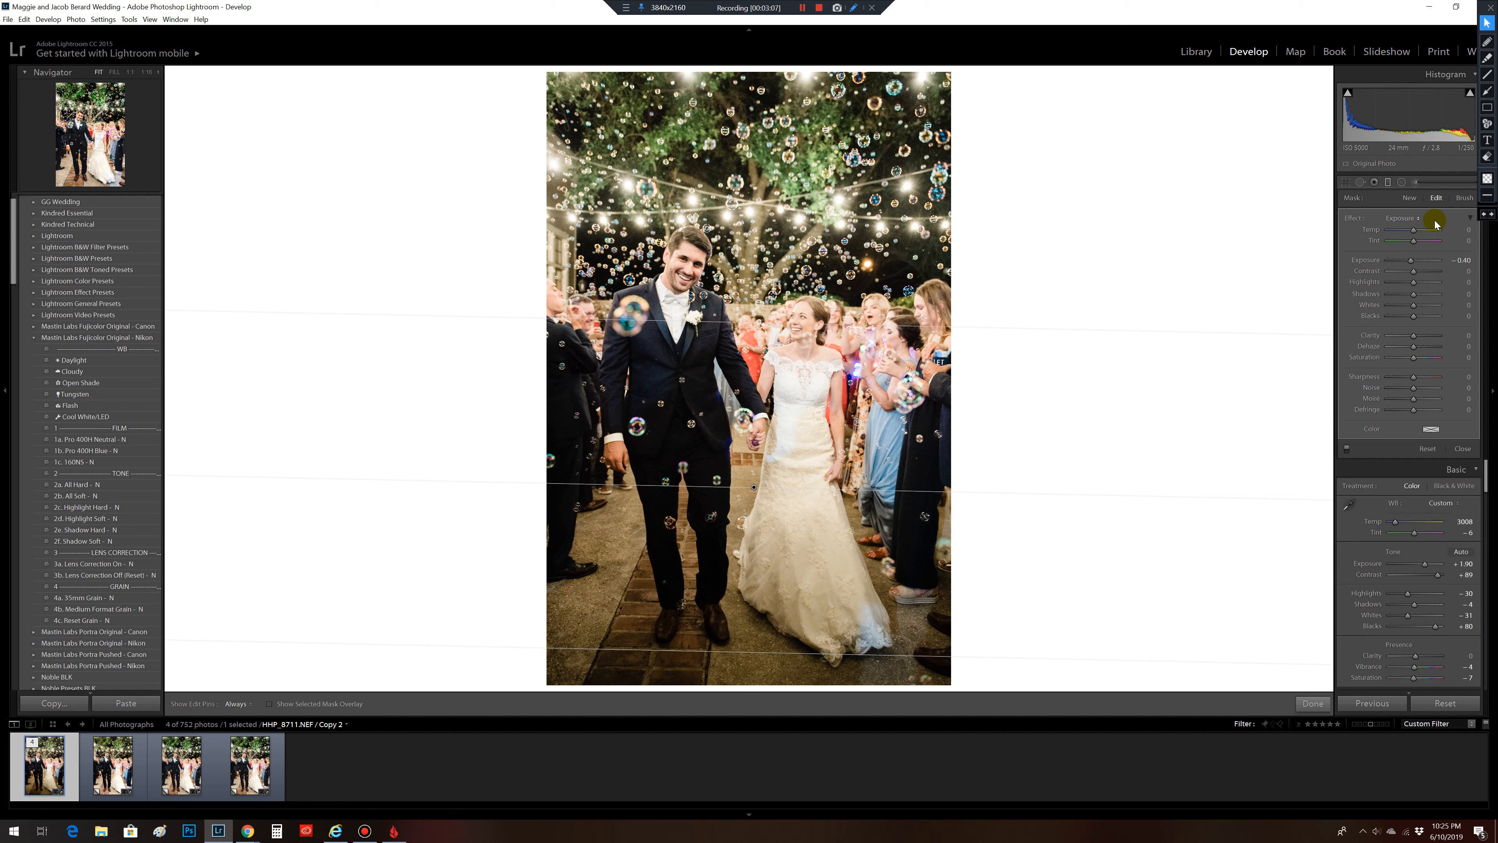
# Set the lower graduated filter's Exposure to 0.84, Temp to -18 and Tint to 27, and finish editing it
pyautogui.moveTo(1411, 260)
pyautogui.mouseDown()
pyautogui.moveTo(1424, 265)
pyautogui.moveTo(1411, 232)
pyautogui.mouseUp()
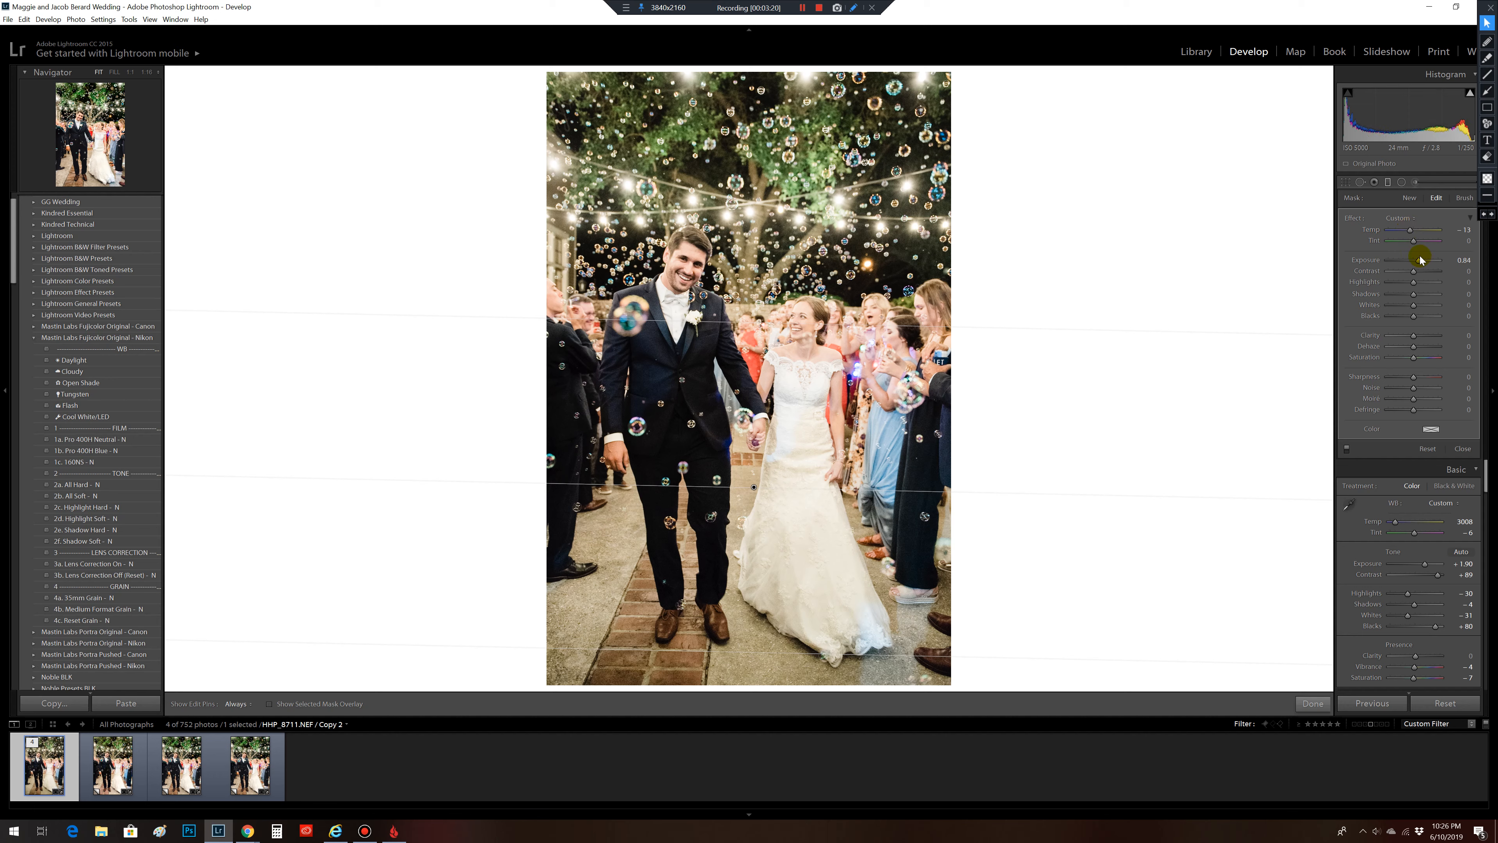
pyautogui.moveTo(1411, 233); pyautogui.dragTo(1410, 231)
pyautogui.moveTo(1414, 245); pyautogui.dragTo(1420, 249)
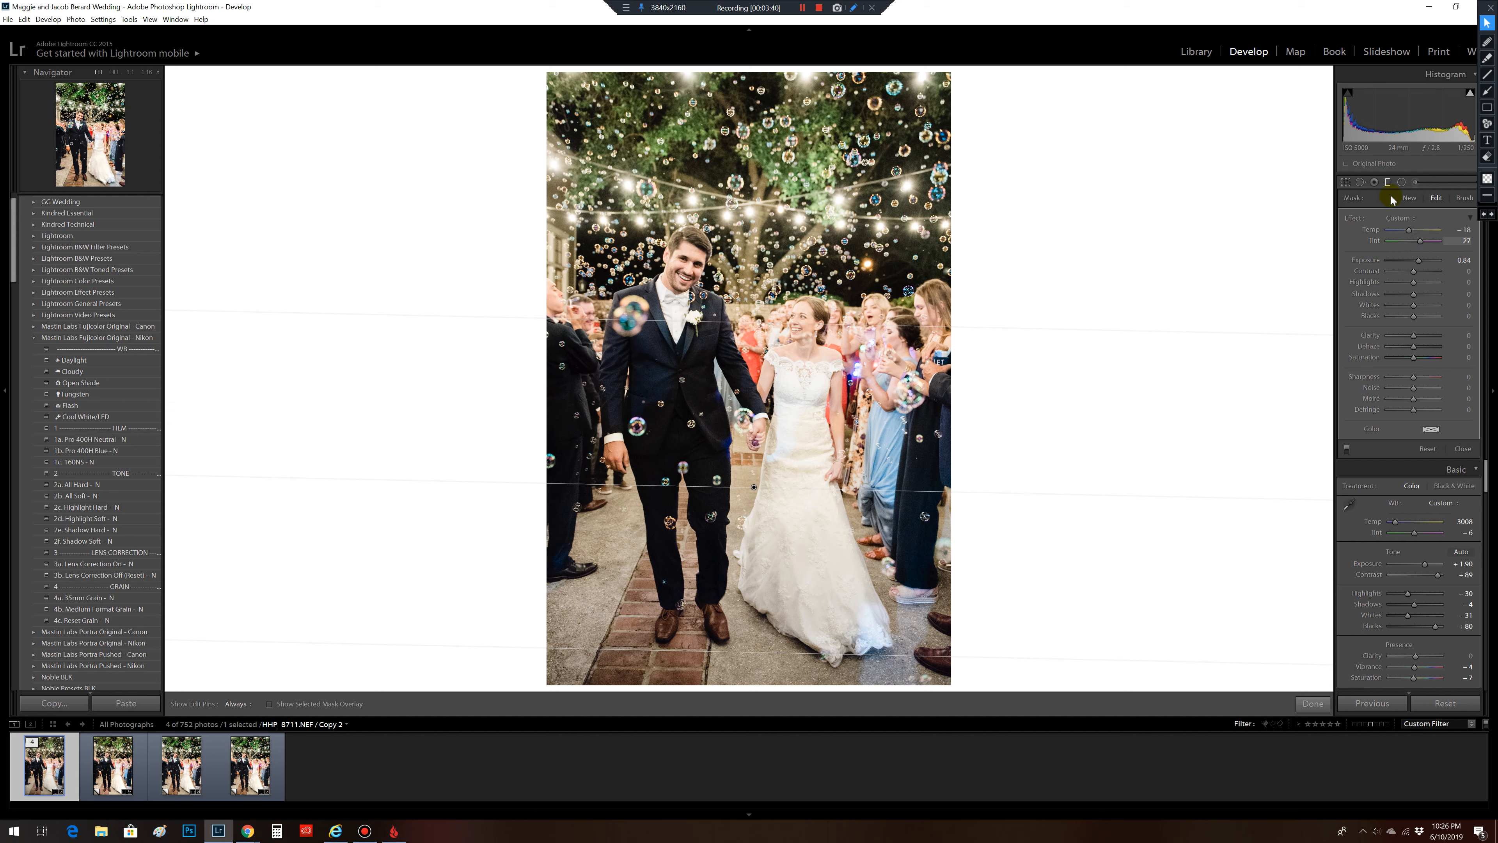
pyautogui.click(1314, 703)
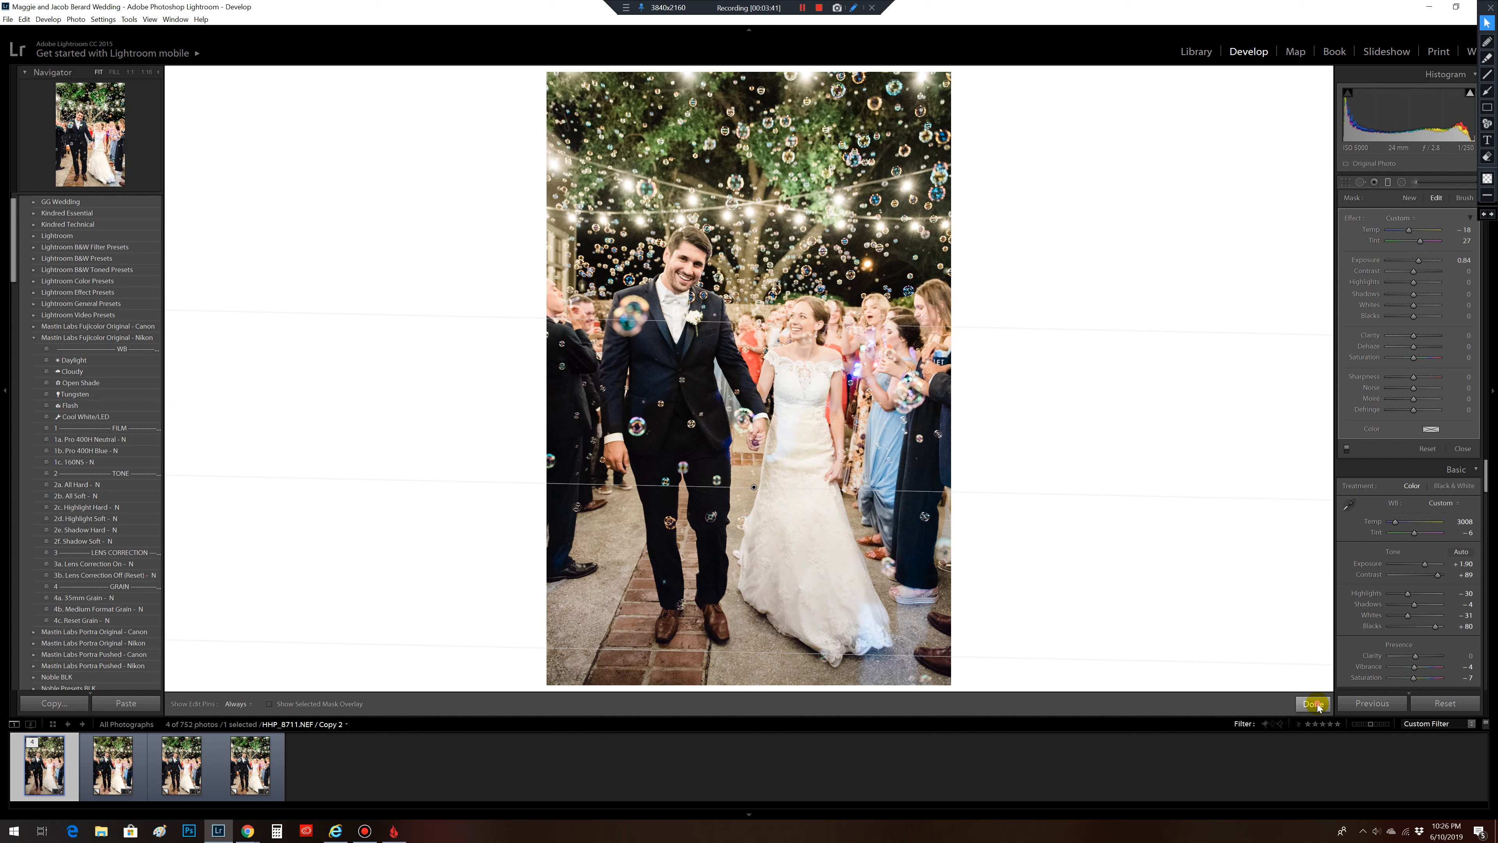
# Add a second graduated filter from the top of the photo, fading out around the couple's waist, with its center at the string lights
pyautogui.click(1388, 182)
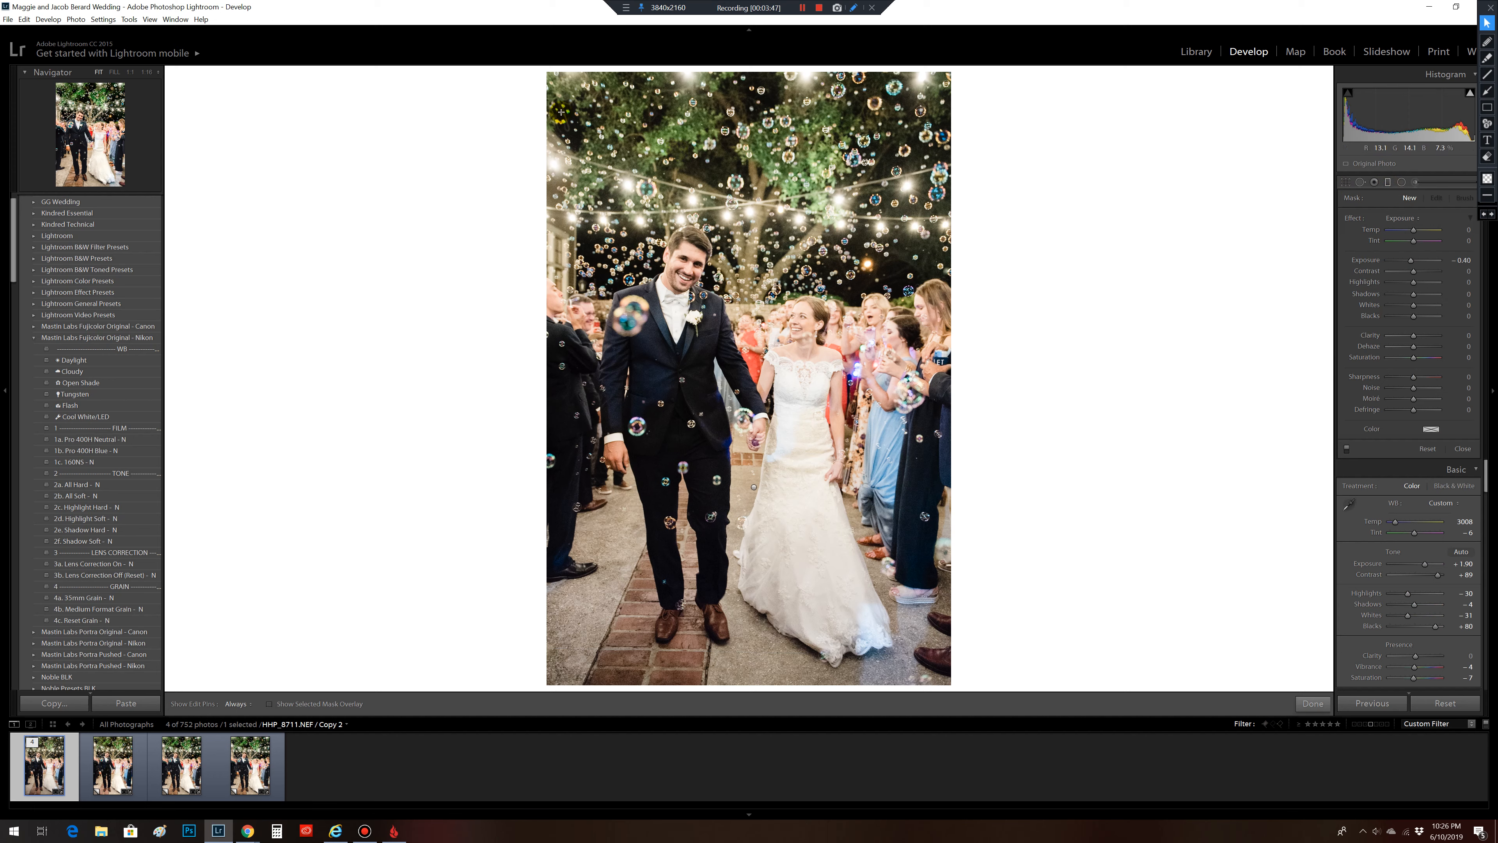
pyautogui.moveTo(536, 83); pyautogui.dragTo(541, 416)
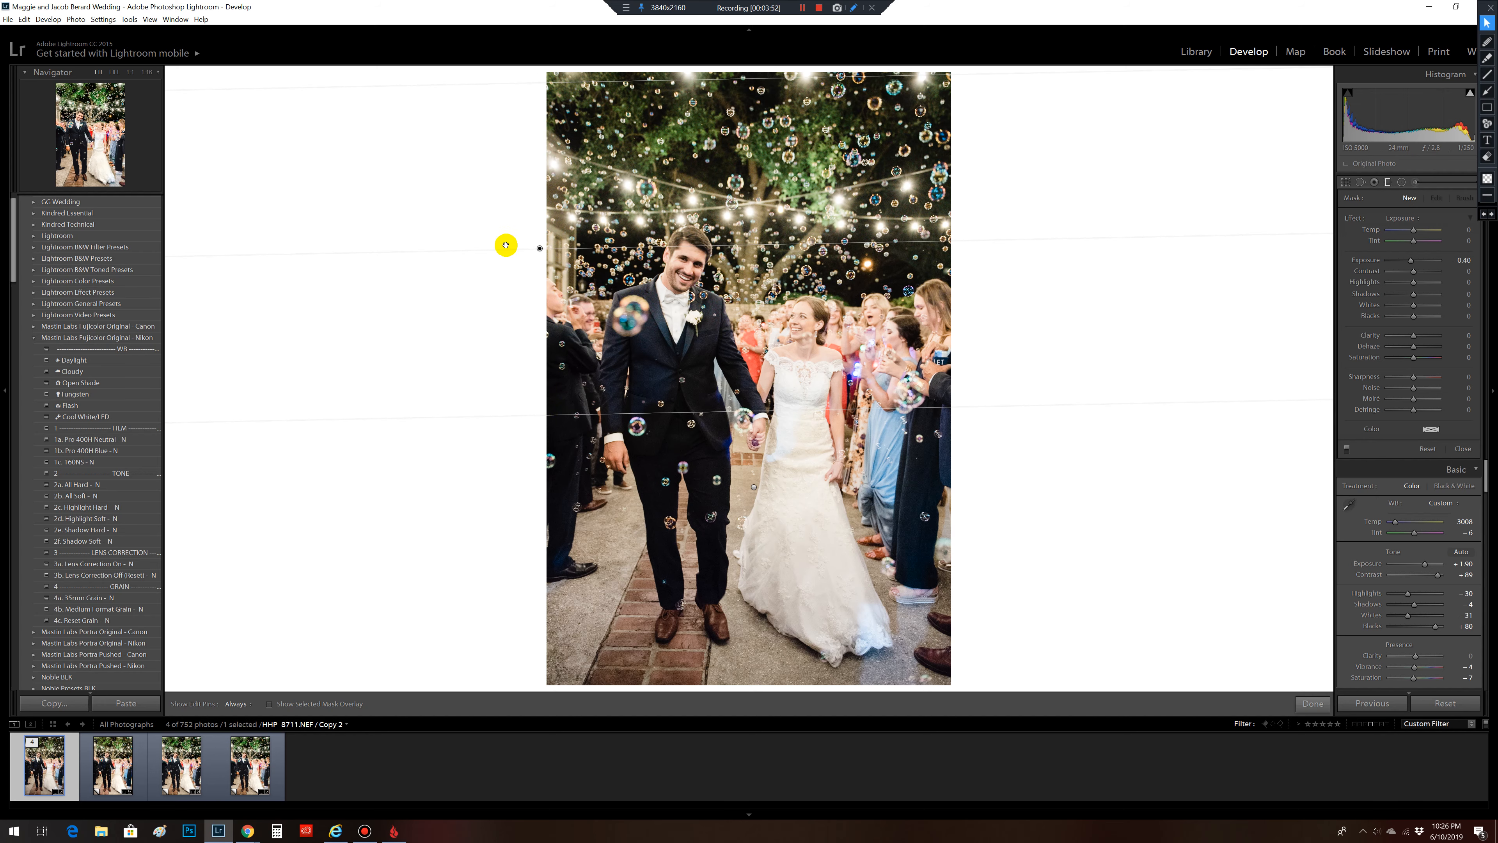
pyautogui.moveTo(540, 250)
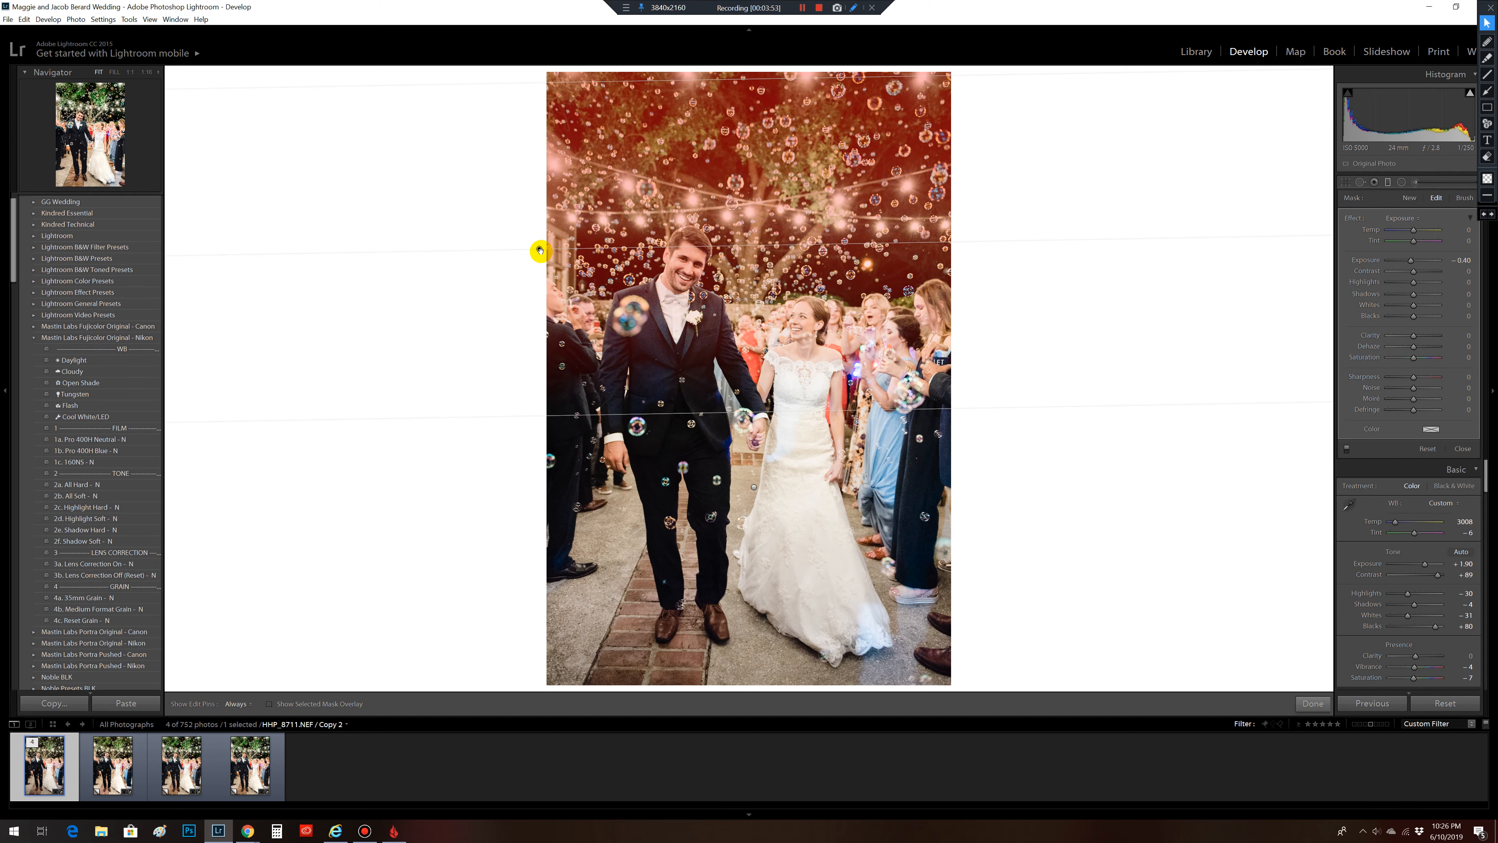
pyautogui.moveTo(540, 250); pyautogui.dragTo(544, 211)
pyautogui.moveTo(545, 221)
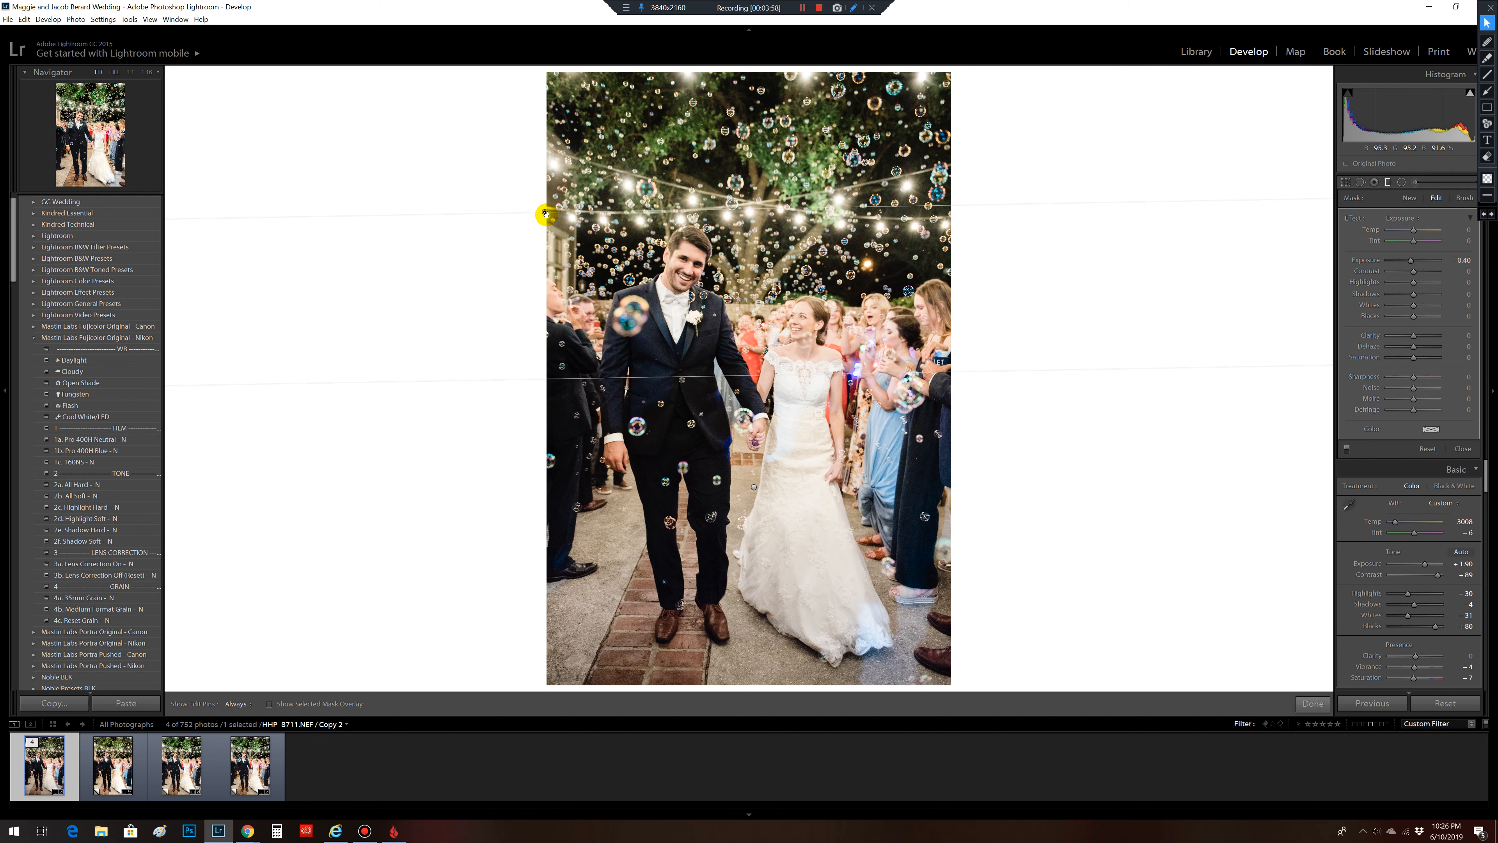
# Set the upper graduated filter to affect only Blacks, with Exposure at 0.00 and Blacks at -47, and finish editing it
pyautogui.click(1400, 225)
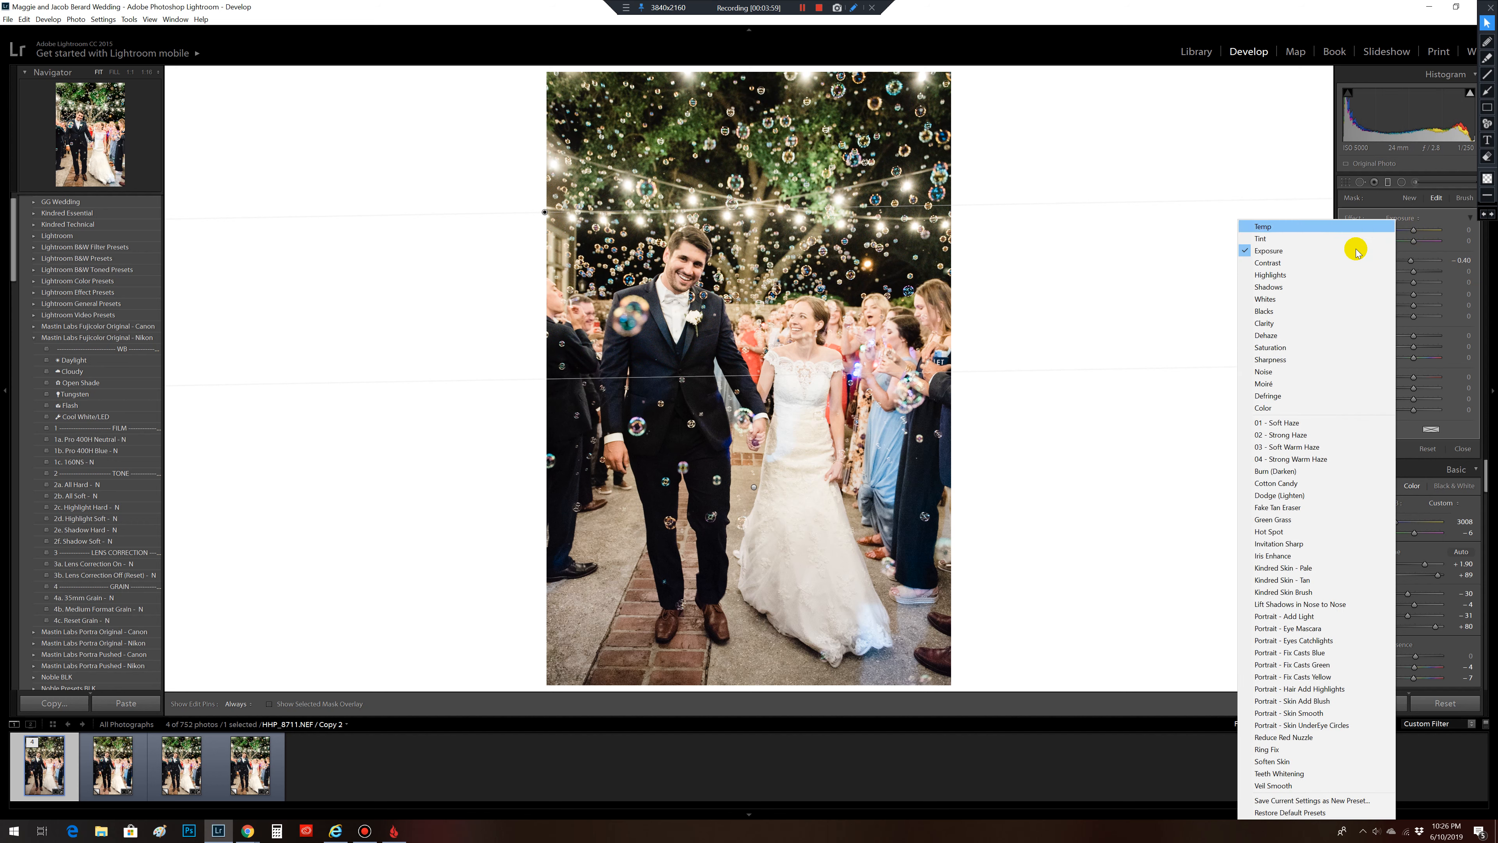
pyautogui.click(1324, 311)
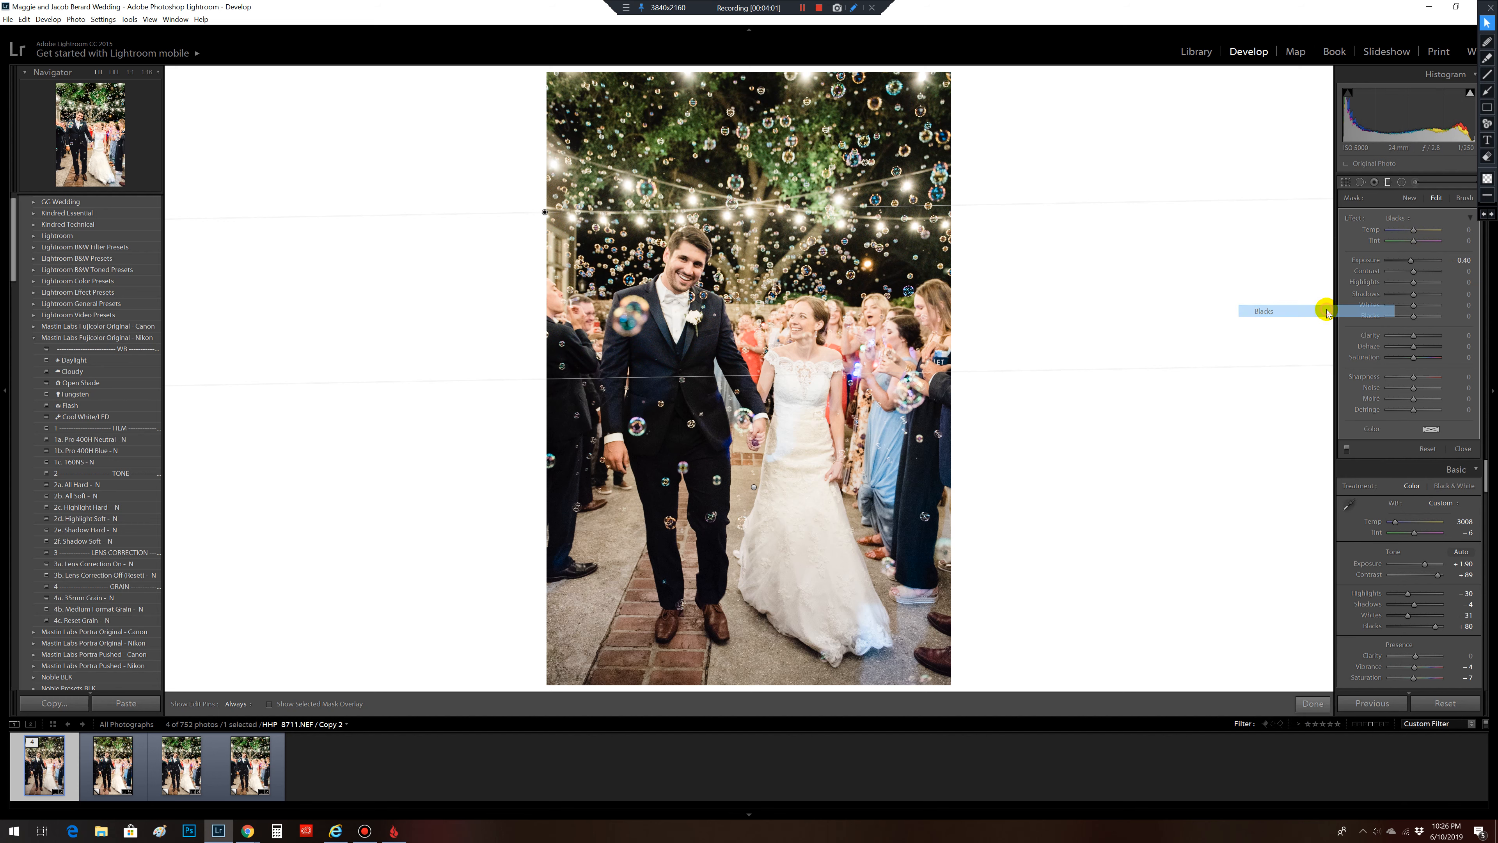
pyautogui.moveTo(1412, 319); pyautogui.dragTo(1402, 319)
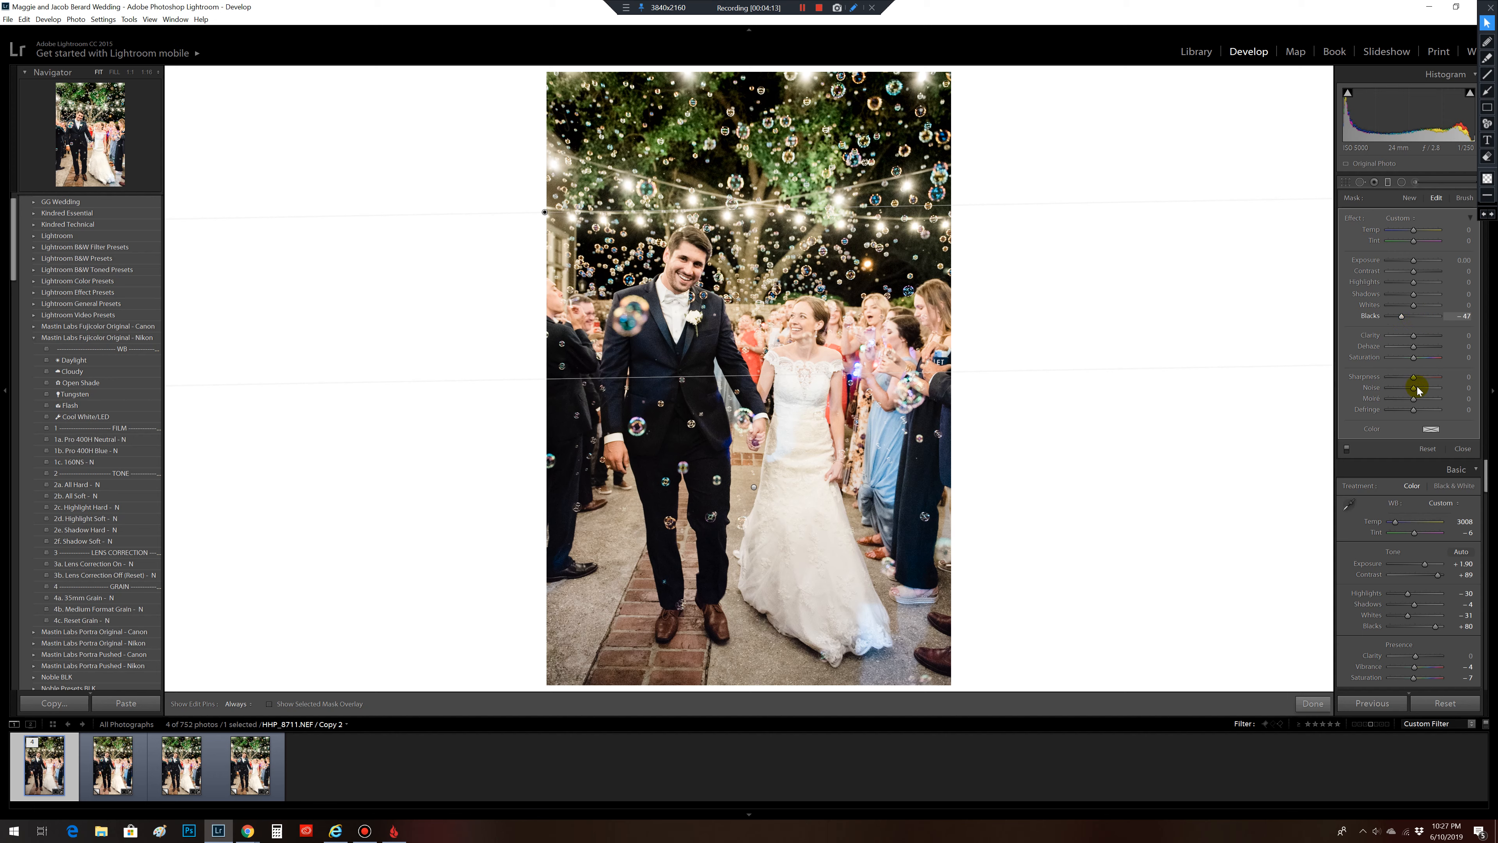
pyautogui.click(1313, 704)
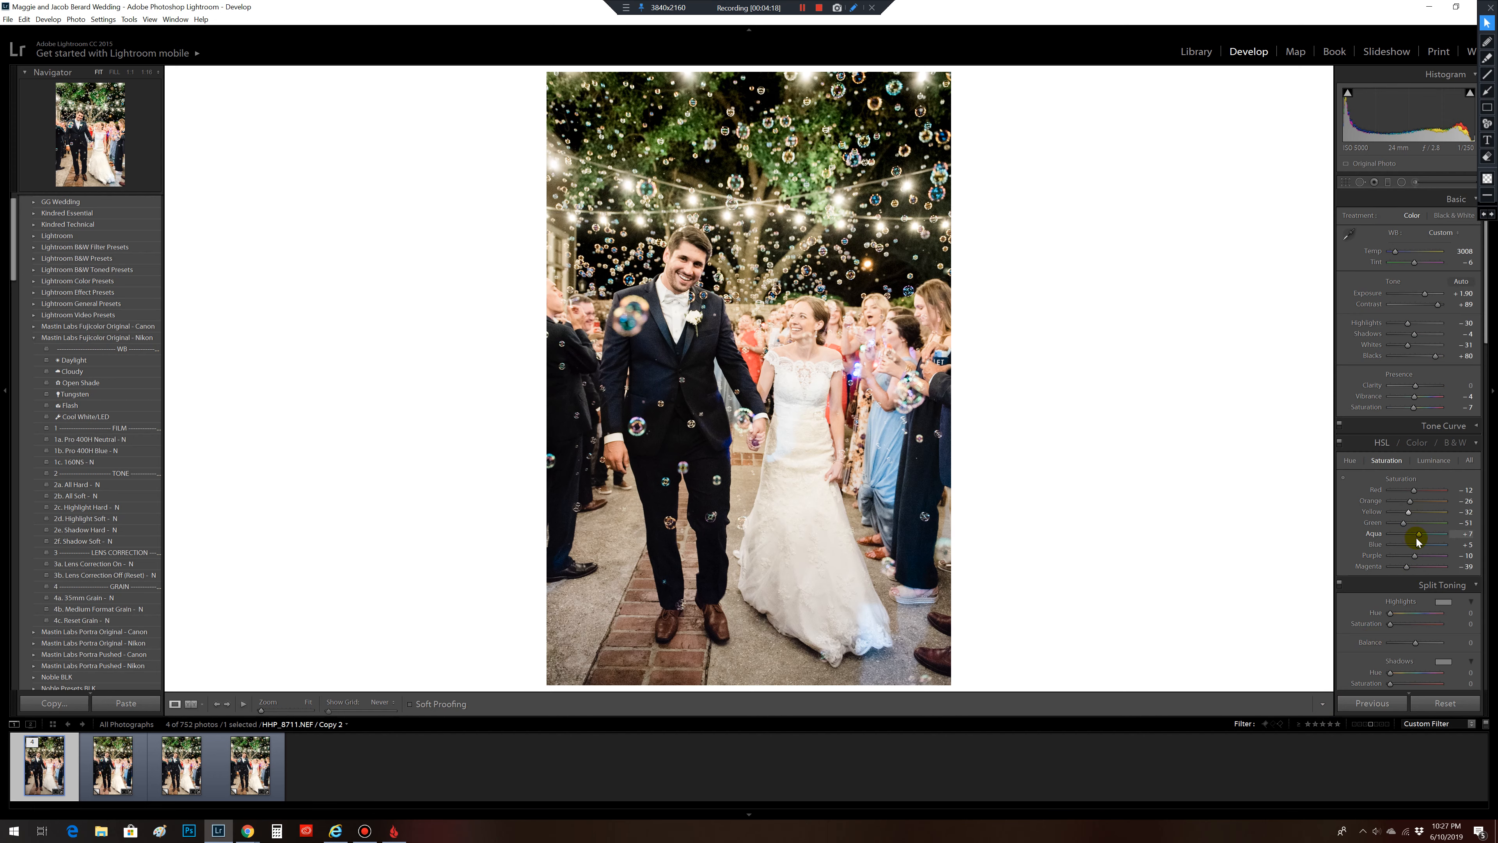
# Set the HSL saturation of Aqua to +100 and Blue to +55, and raise the Orange and Green saturation
pyautogui.moveTo(1420, 537)
pyautogui.mouseDown()
pyautogui.moveTo(1452, 539)
pyautogui.moveTo(1432, 545)
pyautogui.mouseUp()
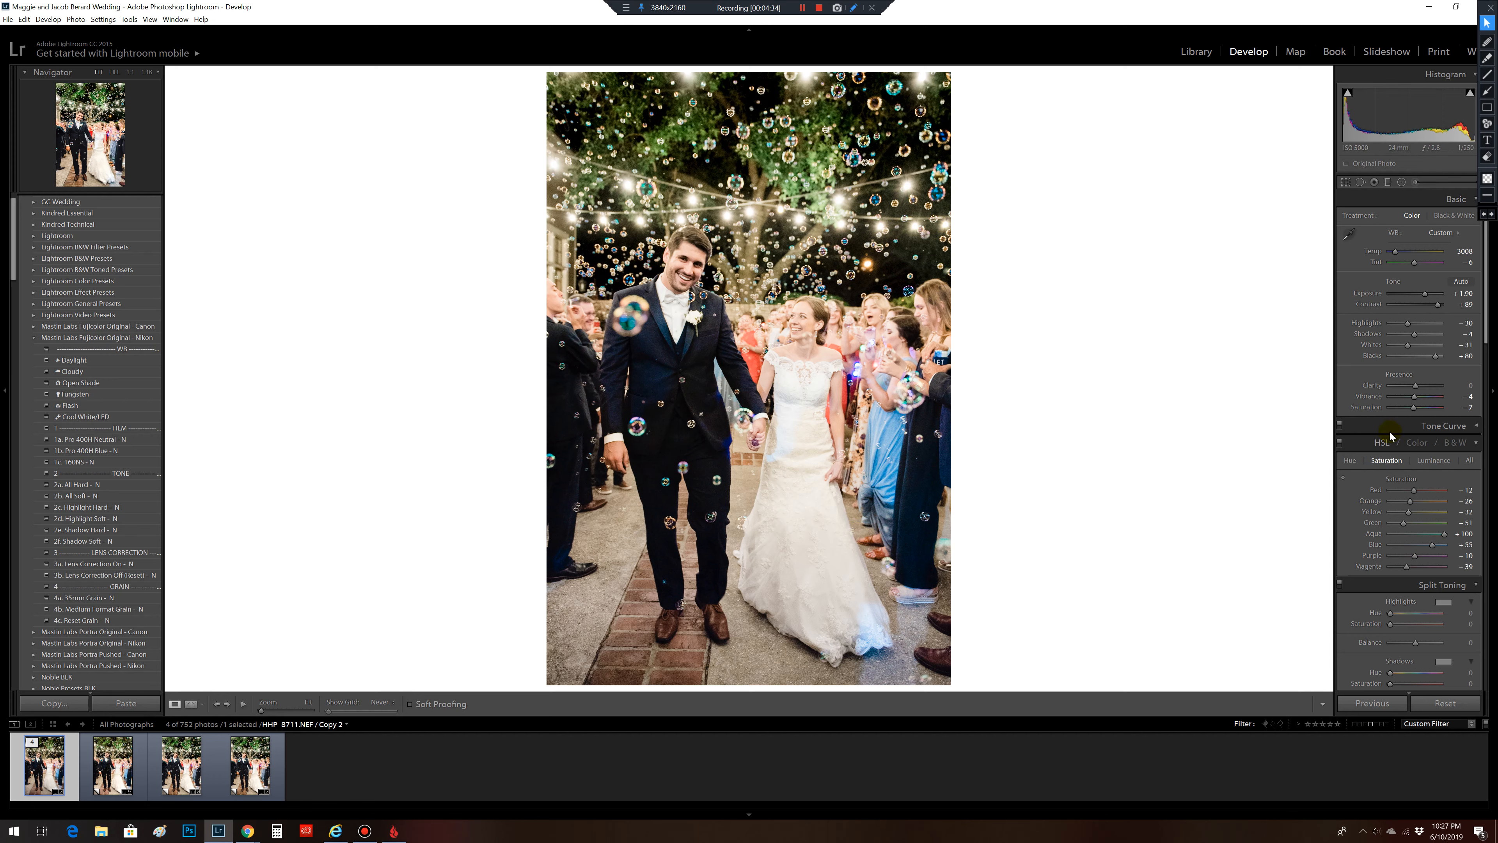
pyautogui.click(1350, 462)
pyautogui.click(1386, 461)
pyautogui.moveTo(1411, 501); pyautogui.dragTo(1411, 503)
pyautogui.moveTo(1405, 527); pyautogui.dragTo(1432, 529)
# Bring up the HSL hue adjustments and compare the photo before and after side by side
pyautogui.click(1349, 460)
pyautogui.click(191, 706)
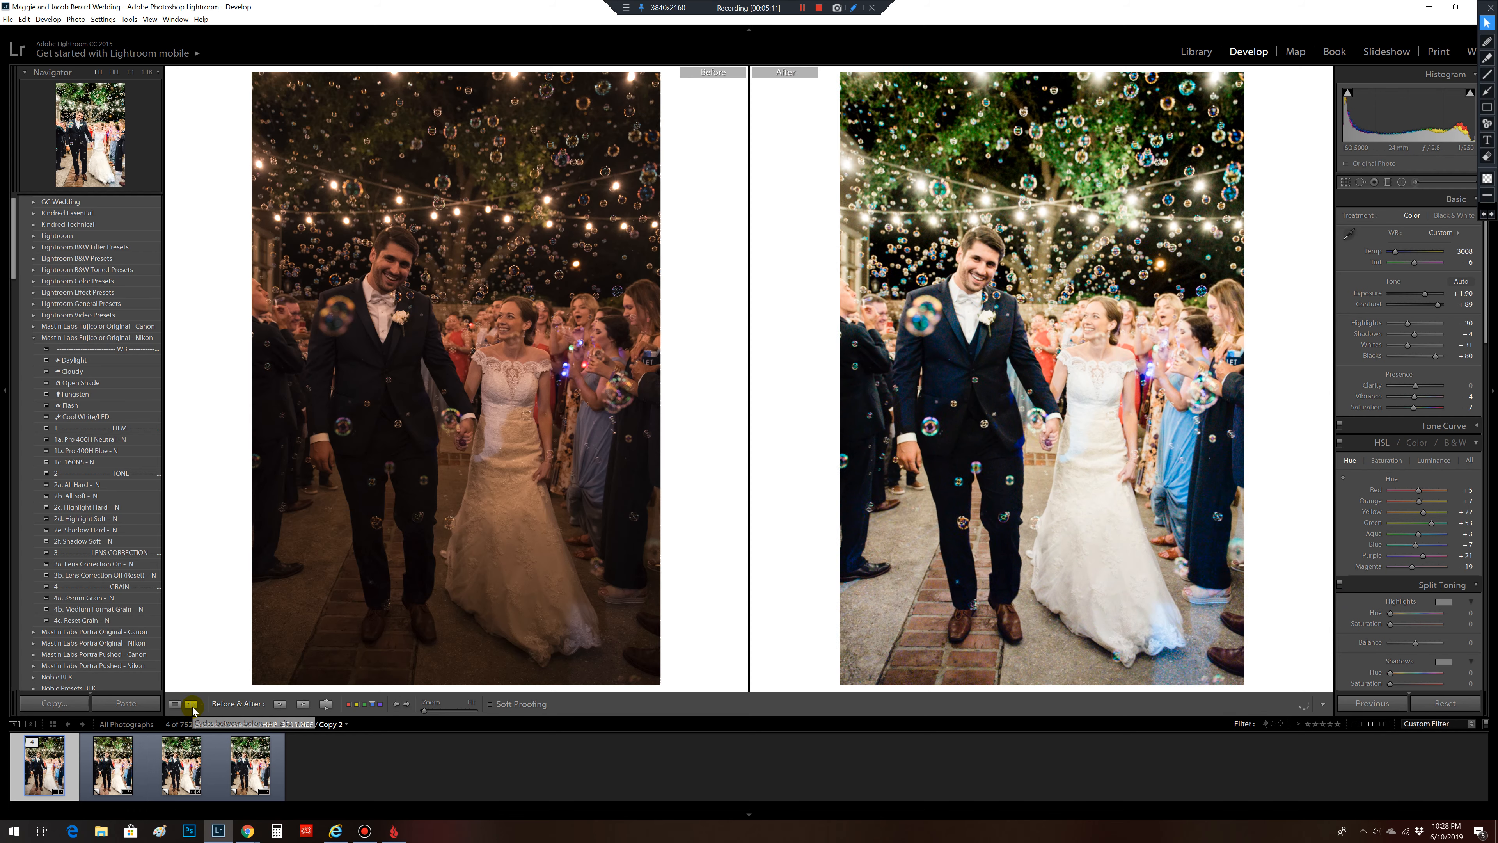